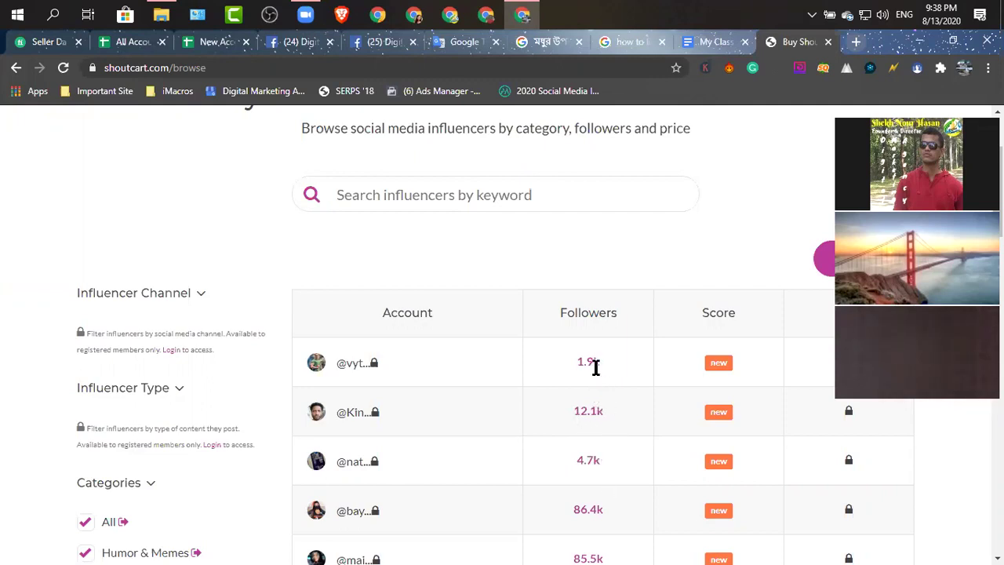
{"action": "scroll", "coordinate": [622, 472], "scroll_direction": "down", "scroll_amount": 1}
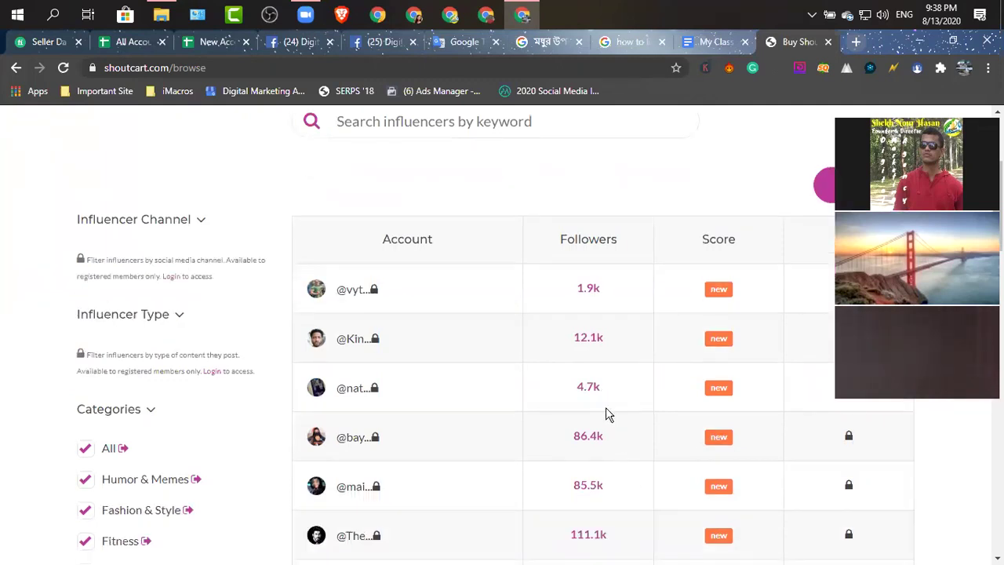
{"action": "scroll", "coordinate": [610, 432], "scroll_direction": "down", "scroll_amount": 2}
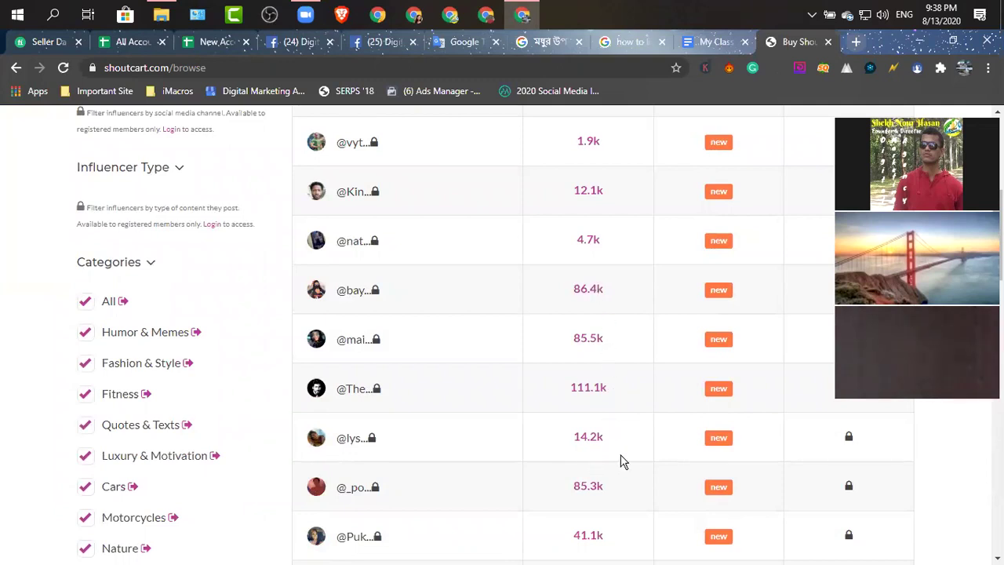
{"action": "scroll", "coordinate": [619, 461], "scroll_direction": "down", "scroll_amount": 2}
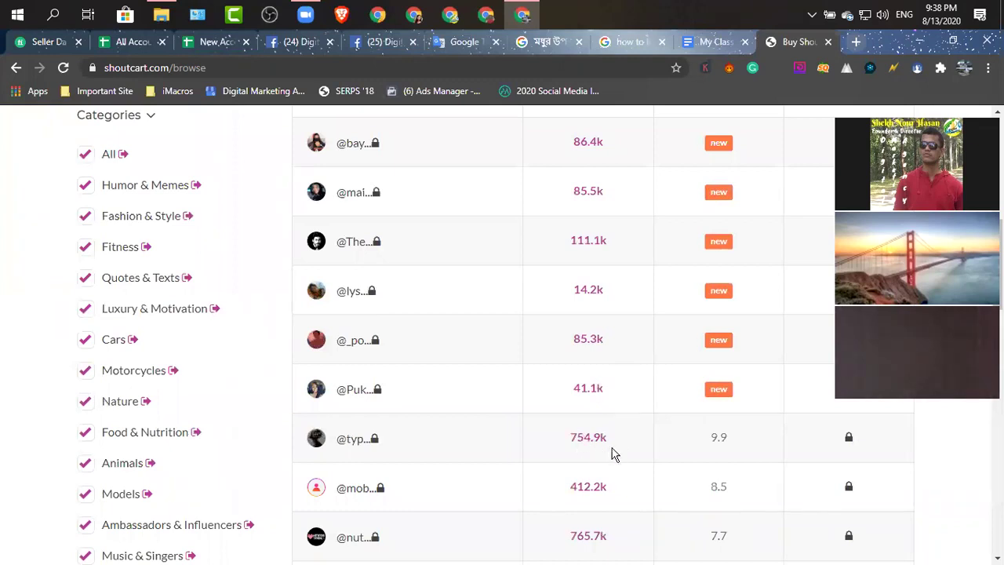
{"action": "scroll", "coordinate": [614, 455], "scroll_direction": "down", "scroll_amount": 1}
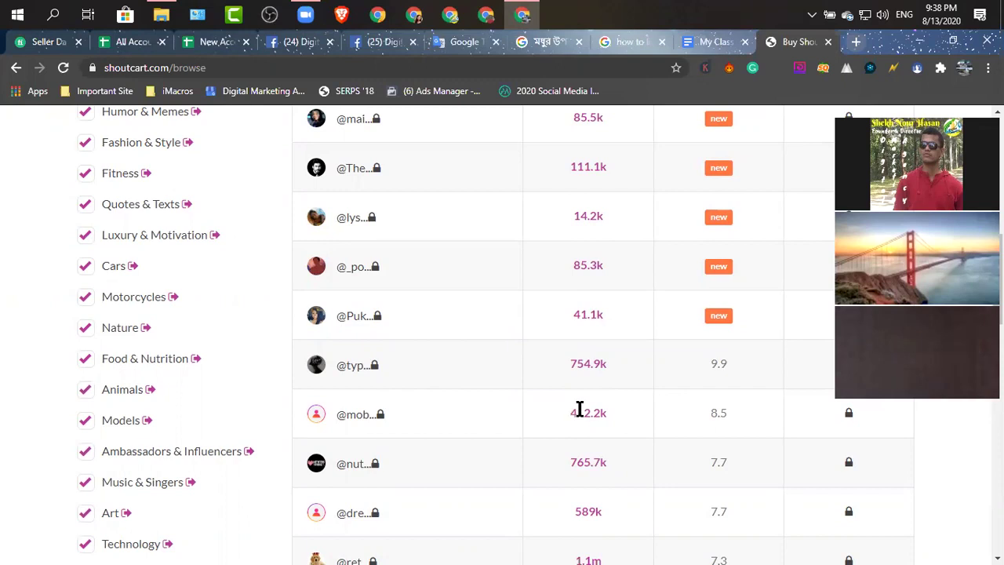
{"action": "scroll", "coordinate": [571, 404], "scroll_direction": "down", "scroll_amount": 2}
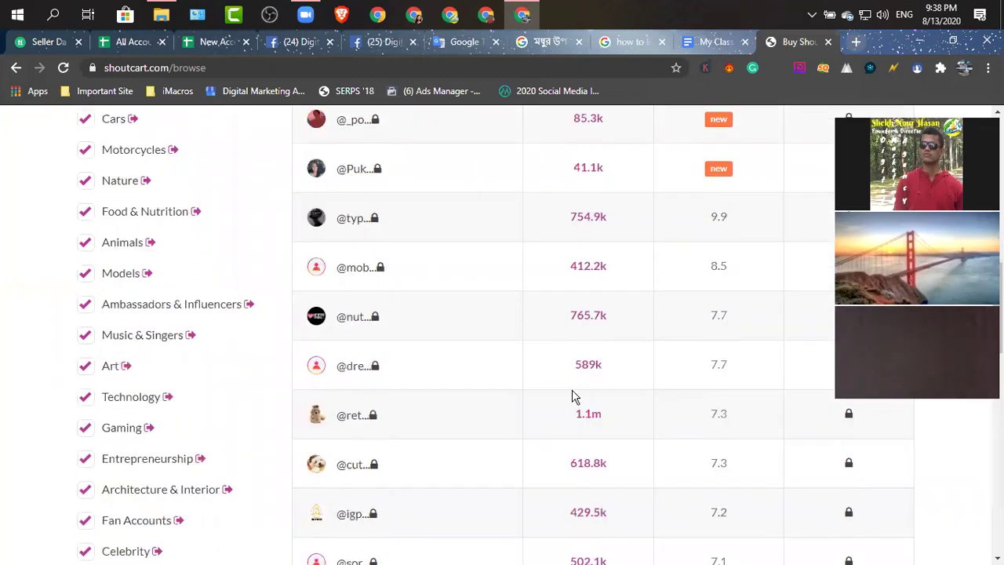
{"action": "left_click", "coordinate": [371, 423]}
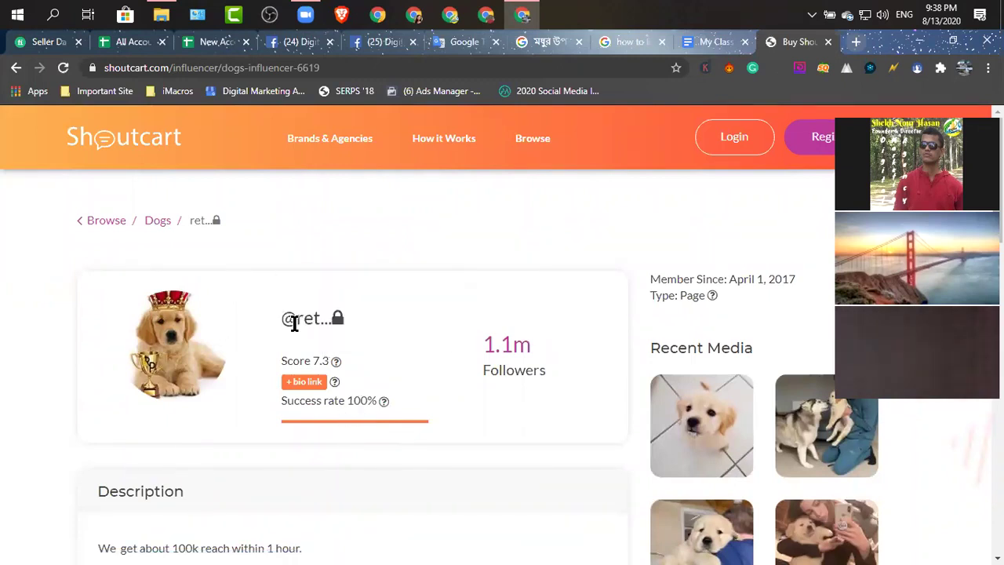
{"action": "mouse_move", "coordinate": [338, 324]}
{"action": "left_click_drag", "start_coordinate": [296, 321], "coordinate": [372, 328]}
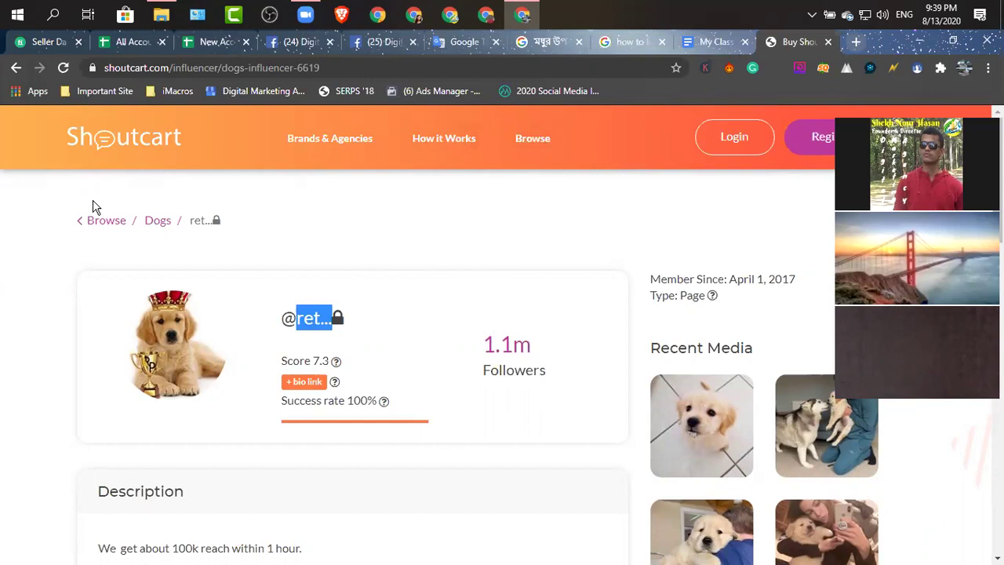
{"action": "left_click", "coordinate": [16, 68]}
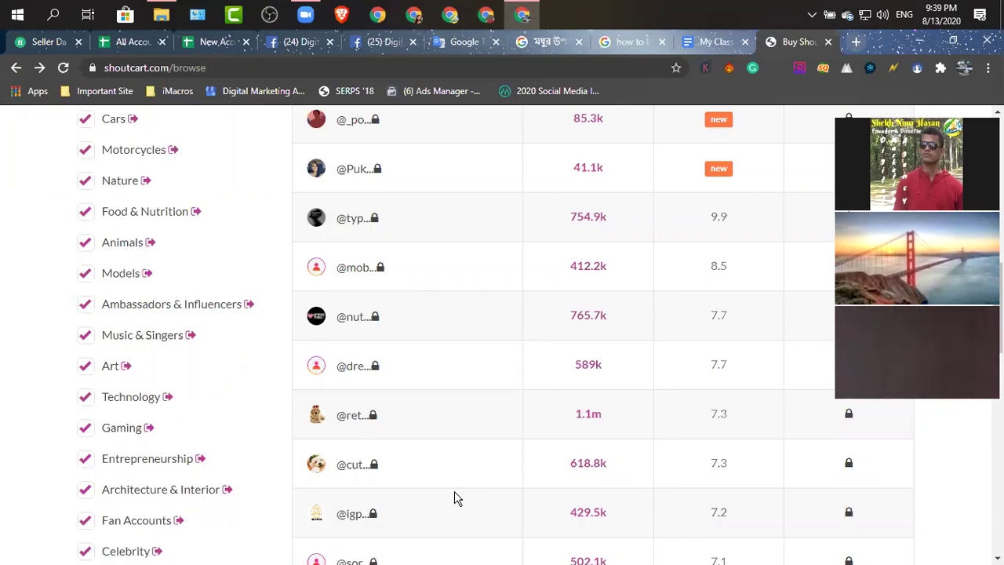
Glance at the class notes, then open Shoutcart's Sort By menu showing Price, Followers and Score.
{"action": "scroll", "coordinate": [584, 415], "scroll_direction": "up", "scroll_amount": 10}
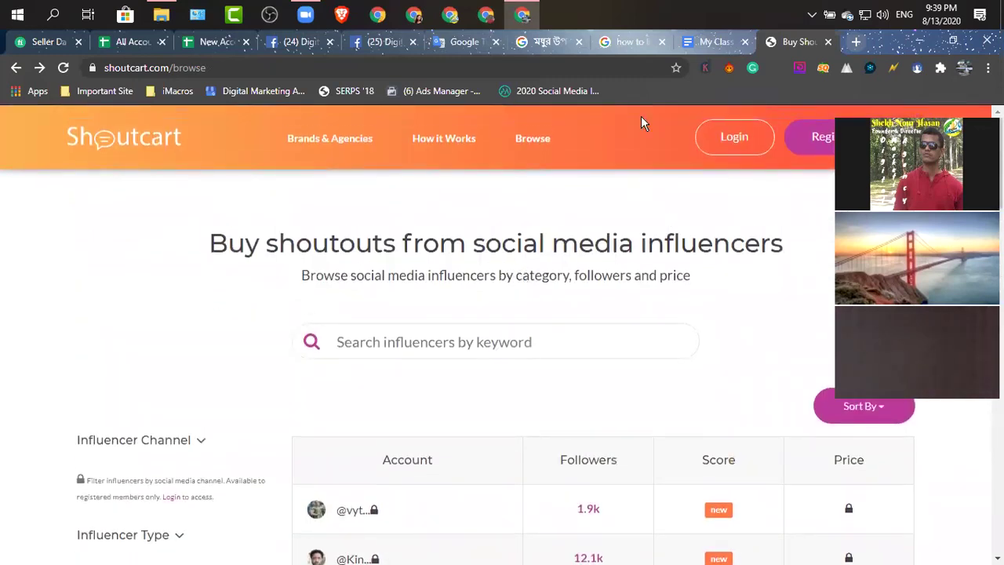
{"action": "left_click", "coordinate": [706, 42]}
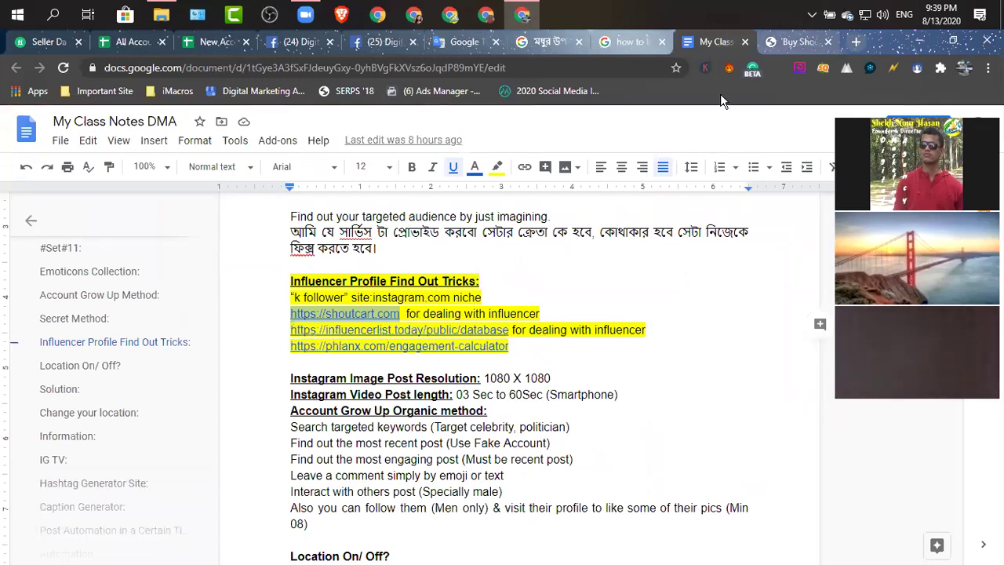
{"action": "left_click", "coordinate": [794, 41]}
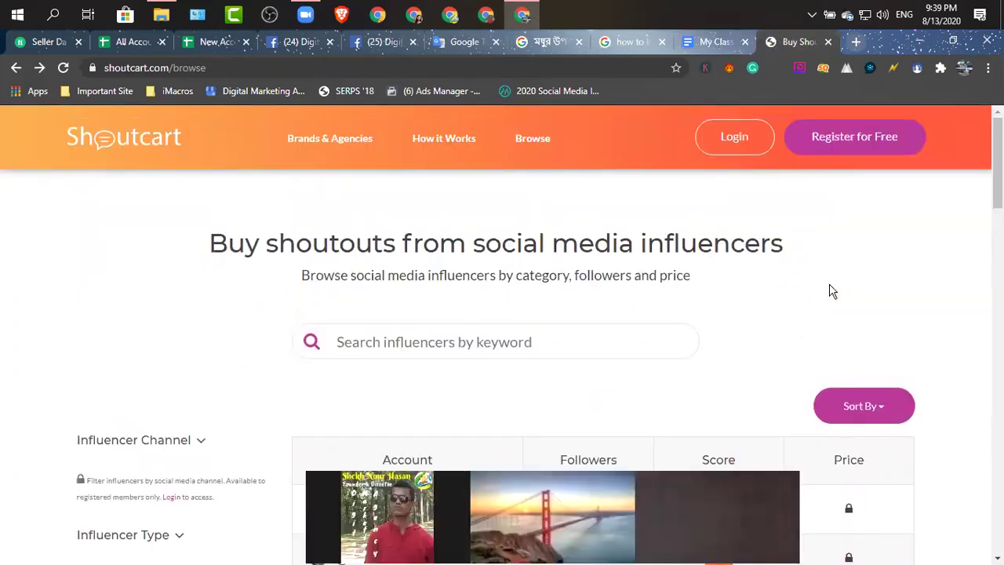
{"action": "scroll", "coordinate": [833, 291], "scroll_direction": "down", "scroll_amount": 3}
{"action": "left_click", "coordinate": [880, 193]}
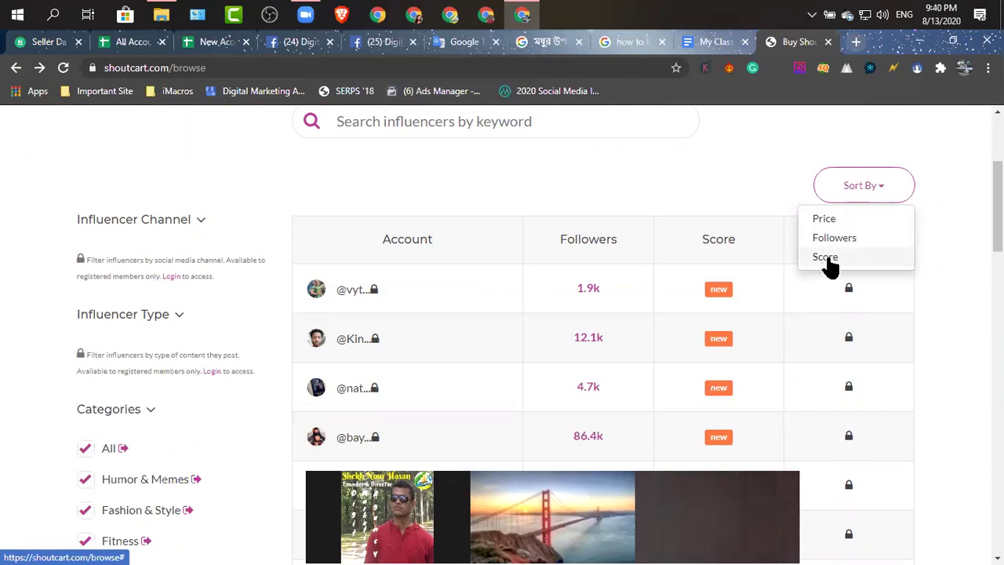
Sort the influencers by Score, highest first, review the results, then switch to the class notes.
{"action": "left_click", "coordinate": [829, 259]}
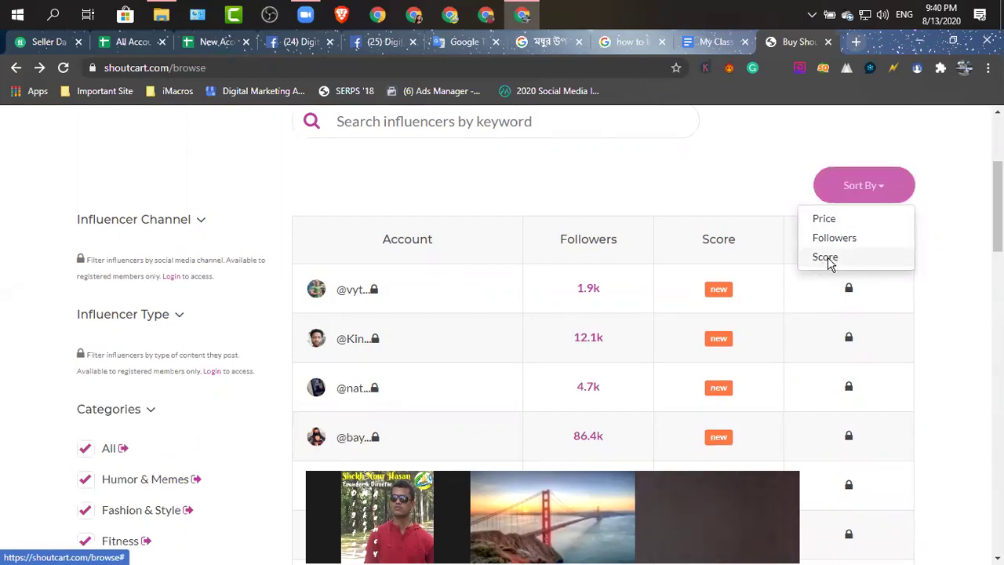
{"action": "scroll", "coordinate": [907, 311], "scroll_direction": "down", "scroll_amount": 2}
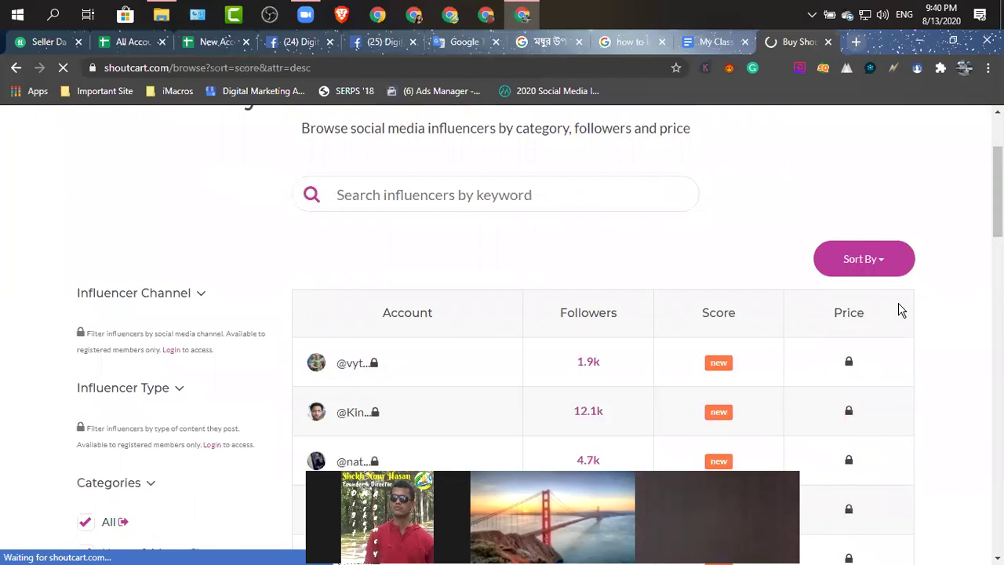
{"action": "scroll", "coordinate": [900, 307], "scroll_direction": "down", "scroll_amount": 2}
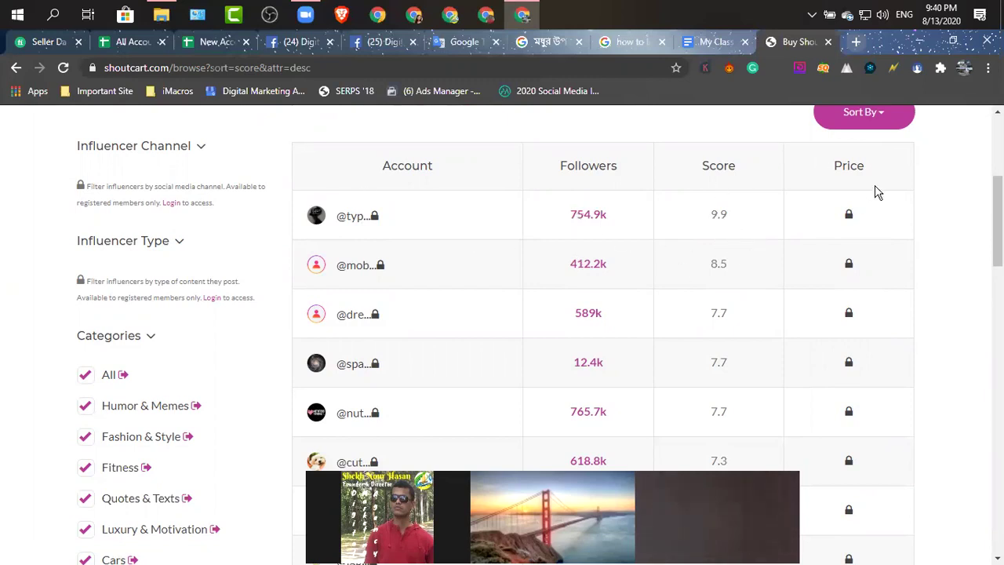
{"action": "scroll", "coordinate": [863, 161], "scroll_direction": "up", "scroll_amount": 1}
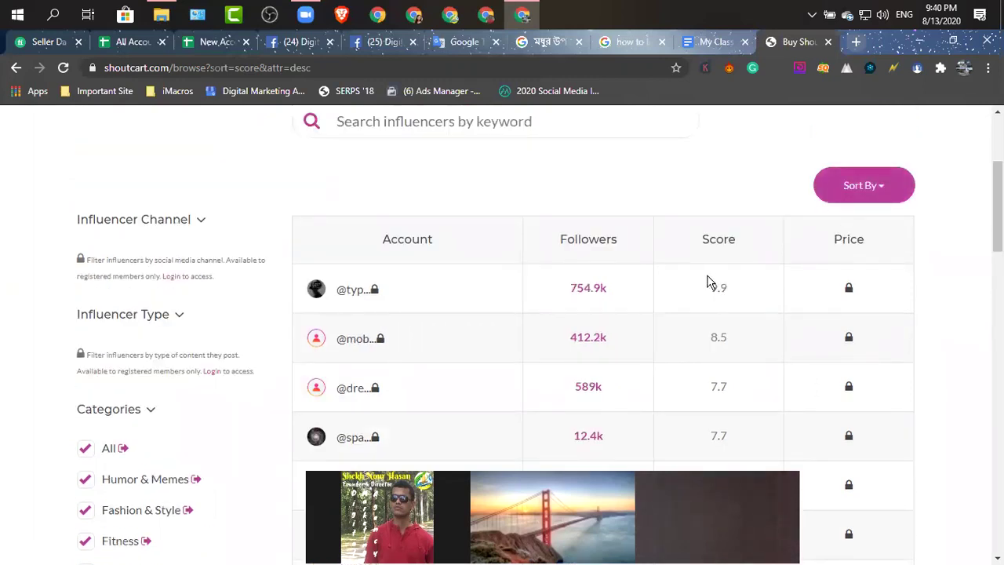
{"action": "scroll", "coordinate": [200, 381], "scroll_direction": "down", "scroll_amount": 3}
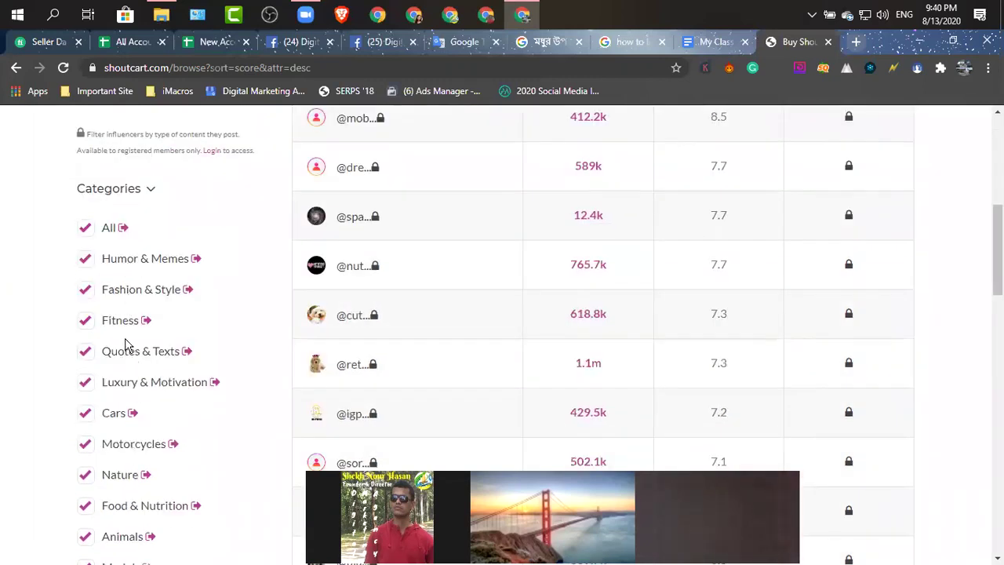
{"action": "scroll", "coordinate": [102, 392], "scroll_direction": "down", "scroll_amount": 4}
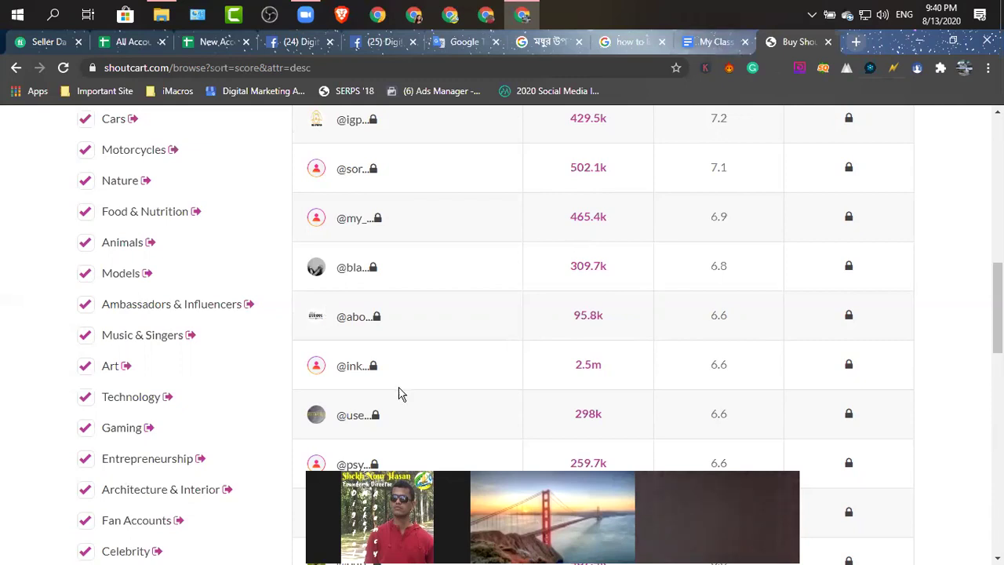
{"action": "left_click", "coordinate": [715, 42]}
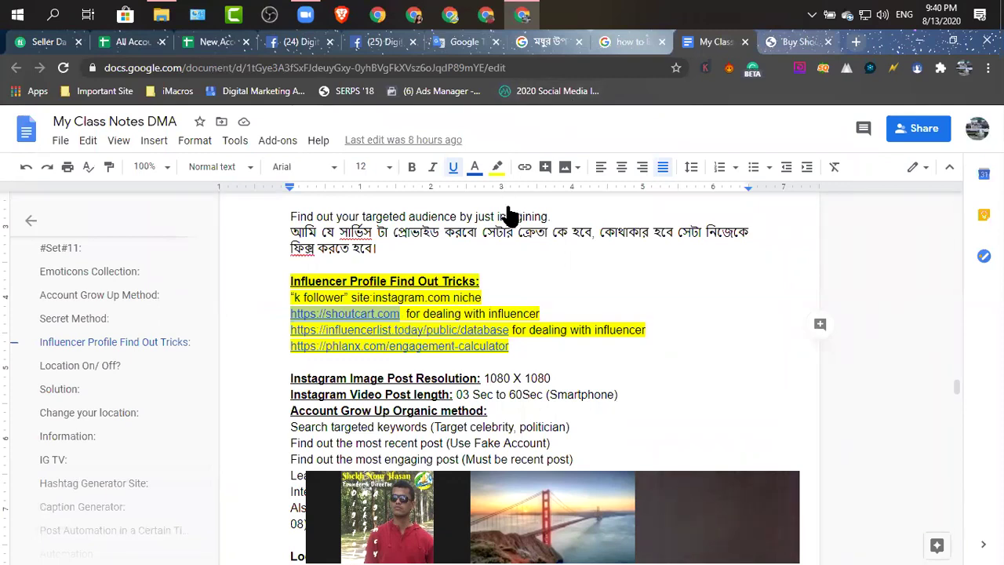
Copy the influencerlist.today database link from the class notes.
{"action": "scroll", "coordinate": [865, 335], "scroll_direction": "down", "scroll_amount": 1}
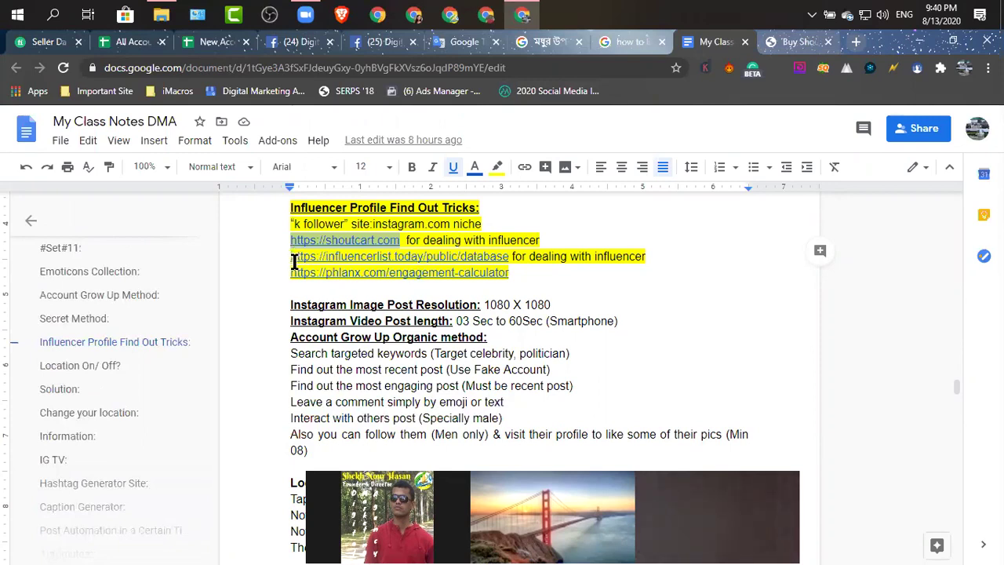
{"action": "left_click_drag", "start_coordinate": [290, 258], "coordinate": [509, 272]}
{"action": "key", "text": "ctrl+c"}
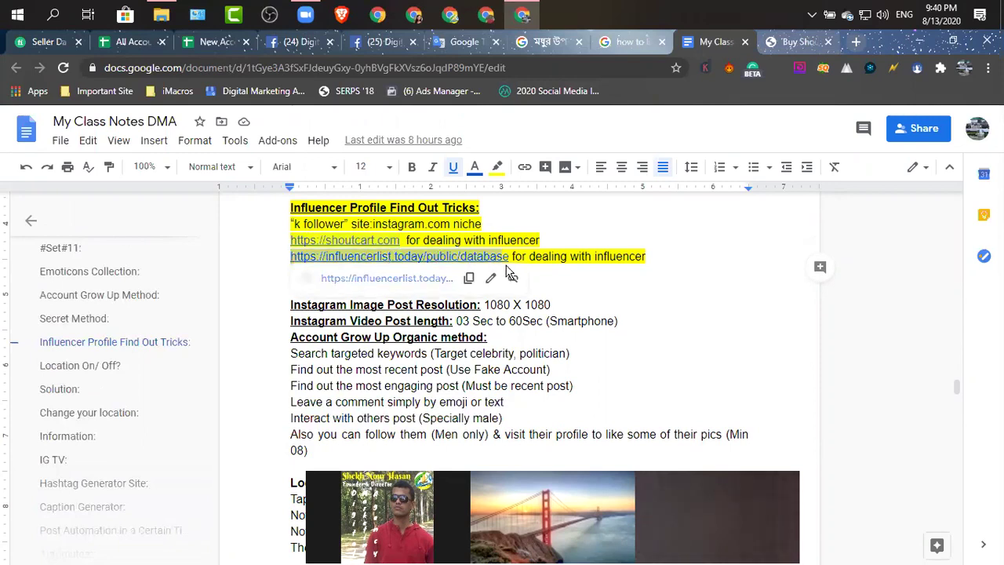
{"action": "right_click", "coordinate": [440, 256]}
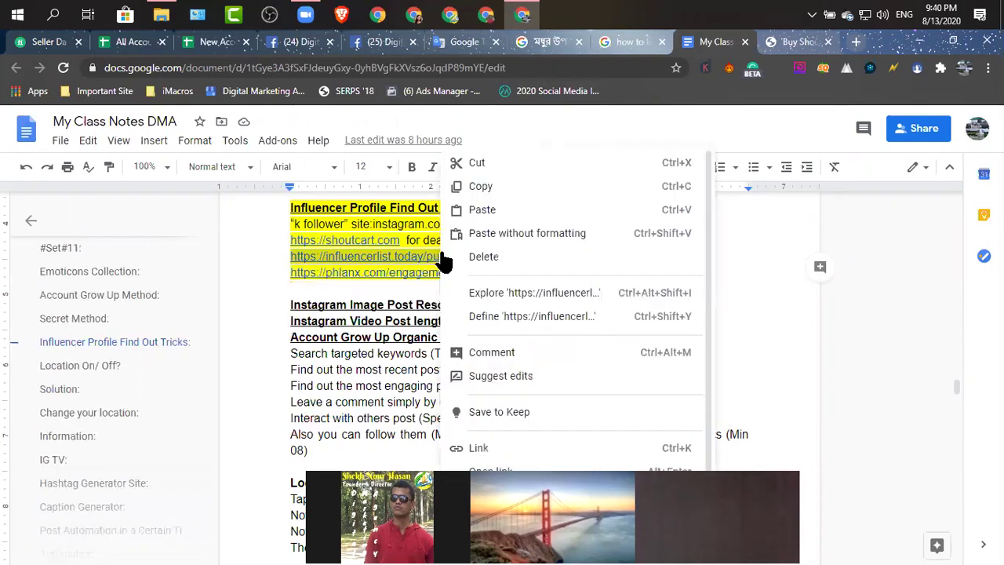
{"action": "left_click", "coordinate": [481, 184]}
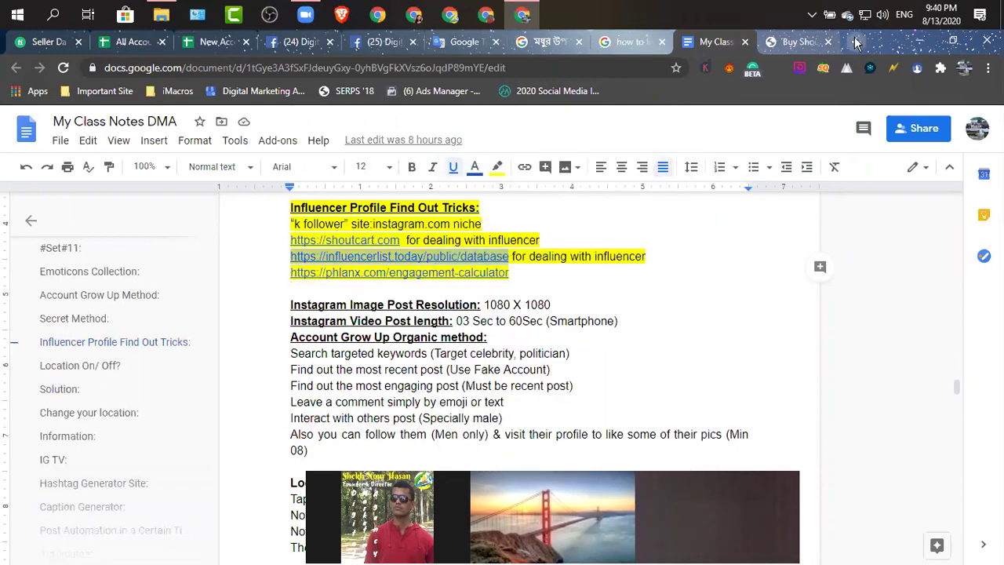
{"action": "left_click", "coordinate": [856, 43]}
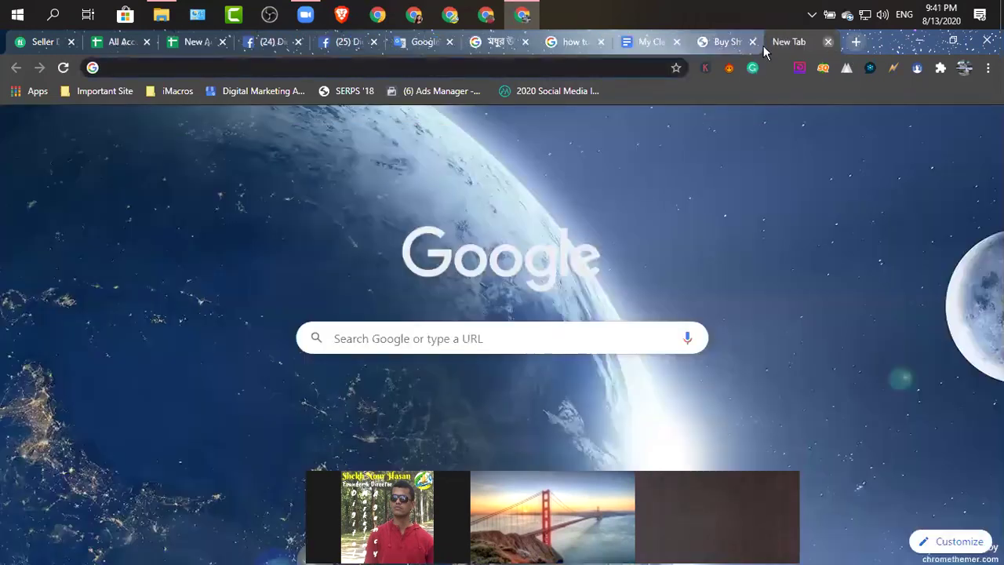
Load the pasted influencerlist.today/public/database URL, which shows a login page, then return to the notes.
{"action": "key", "text": "ctrl+w"}
{"action": "left_click", "coordinate": [229, 69]}
{"action": "key", "text": "ctrl+v"}
{"action": "key", "text": "Return"}
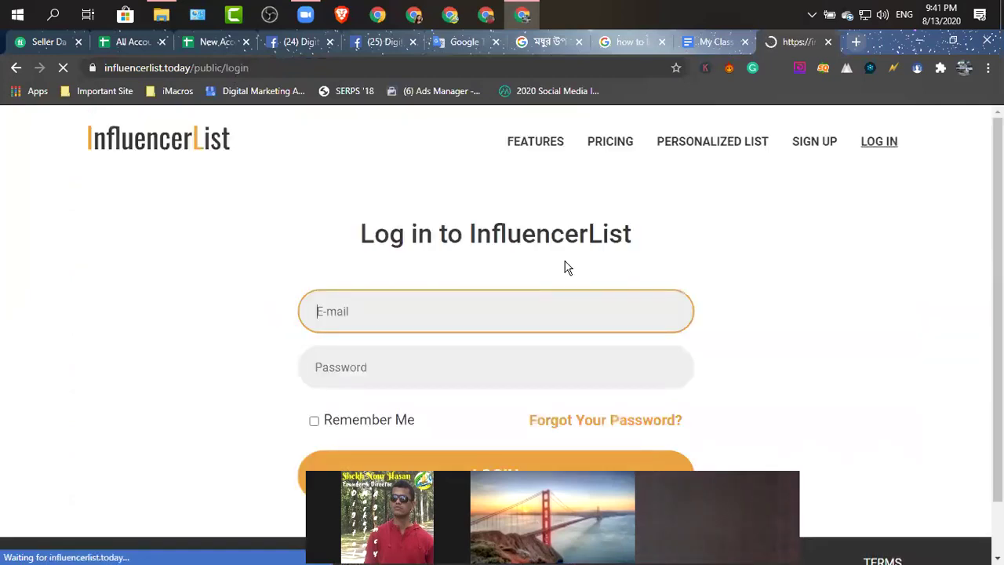
{"action": "scroll", "coordinate": [566, 267], "scroll_direction": "down", "scroll_amount": 1}
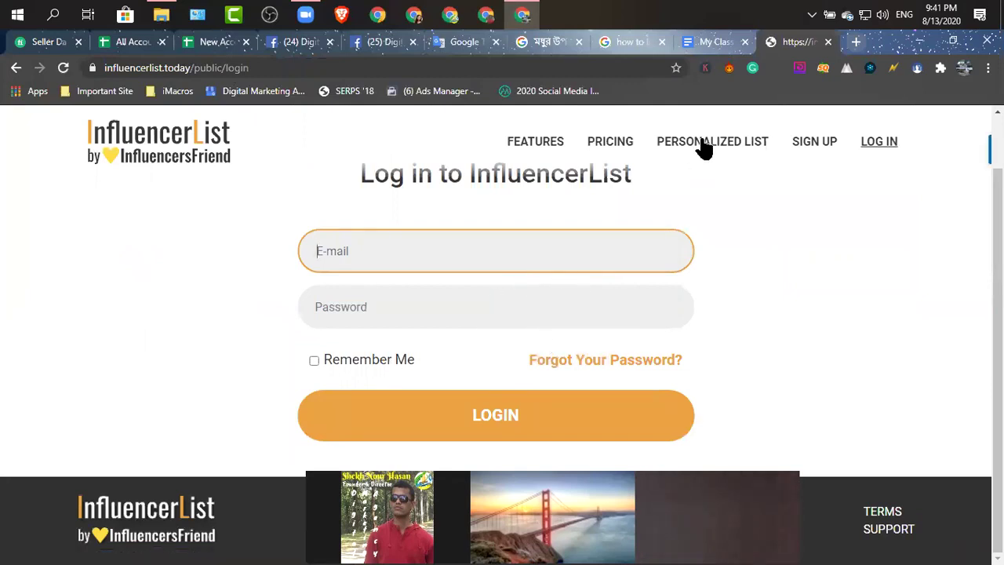
{"action": "left_click", "coordinate": [718, 41]}
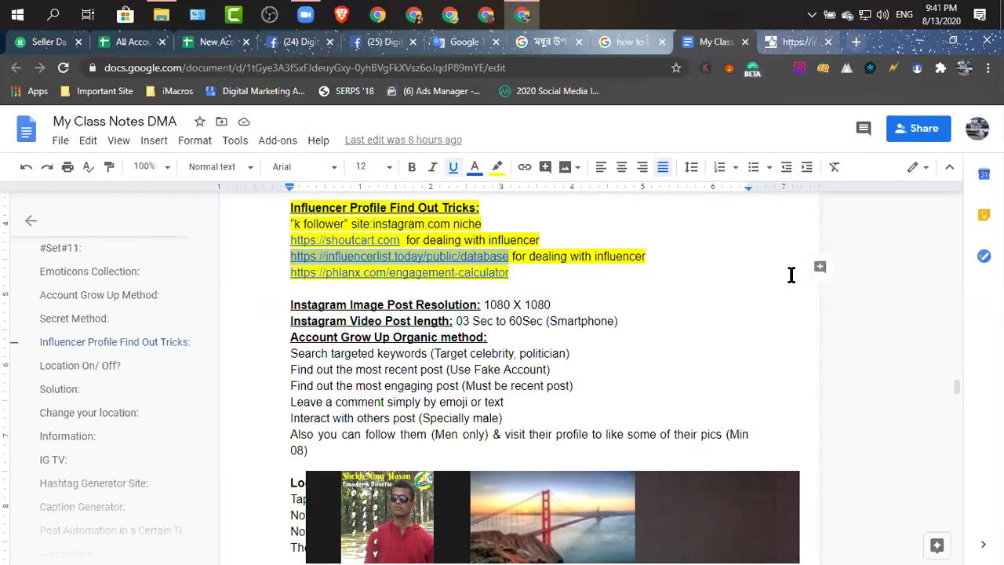
Review the Influencer Profile Find Out Tricks notes, then go back to Shoutcart's score-sorted influencer list.
{"action": "scroll", "coordinate": [735, 291], "scroll_direction": "down", "scroll_amount": 1}
{"action": "scroll", "coordinate": [735, 293], "scroll_direction": "up", "scroll_amount": 1}
{"action": "scroll", "coordinate": [734, 294], "scroll_direction": "up", "scroll_amount": 1}
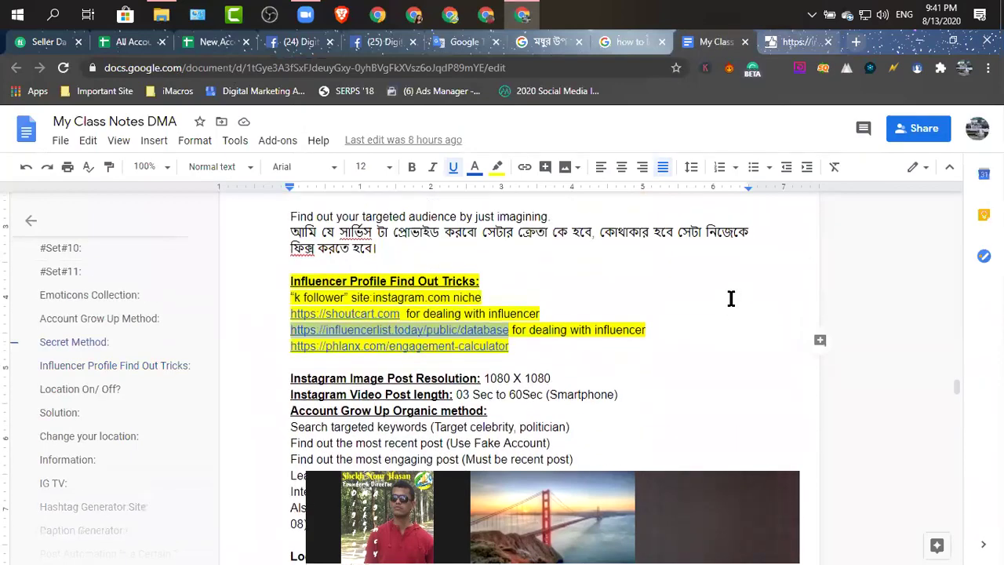
{"action": "left_click", "coordinate": [545, 314]}
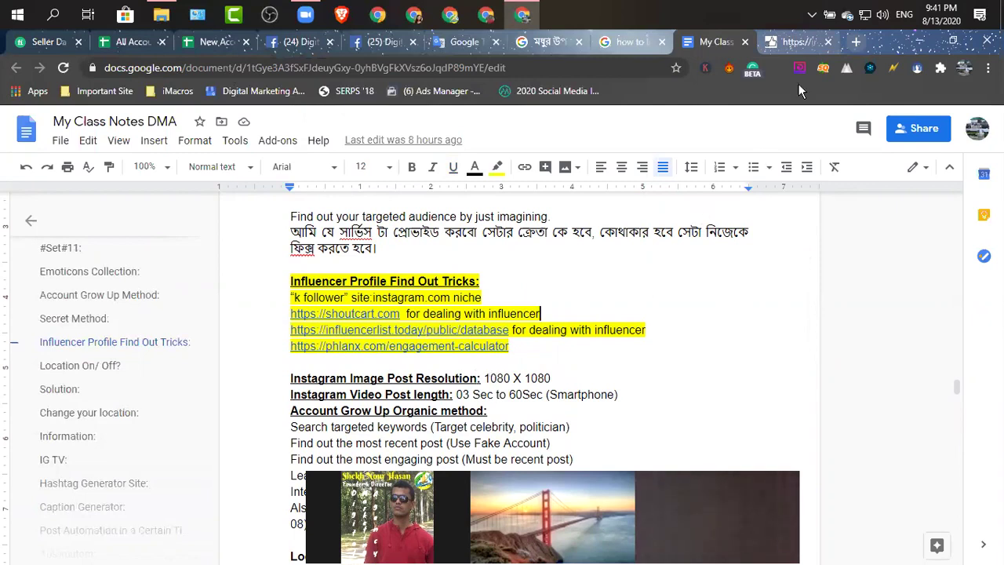
{"action": "left_click", "coordinate": [794, 40]}
{"action": "left_click", "coordinate": [16, 69]}
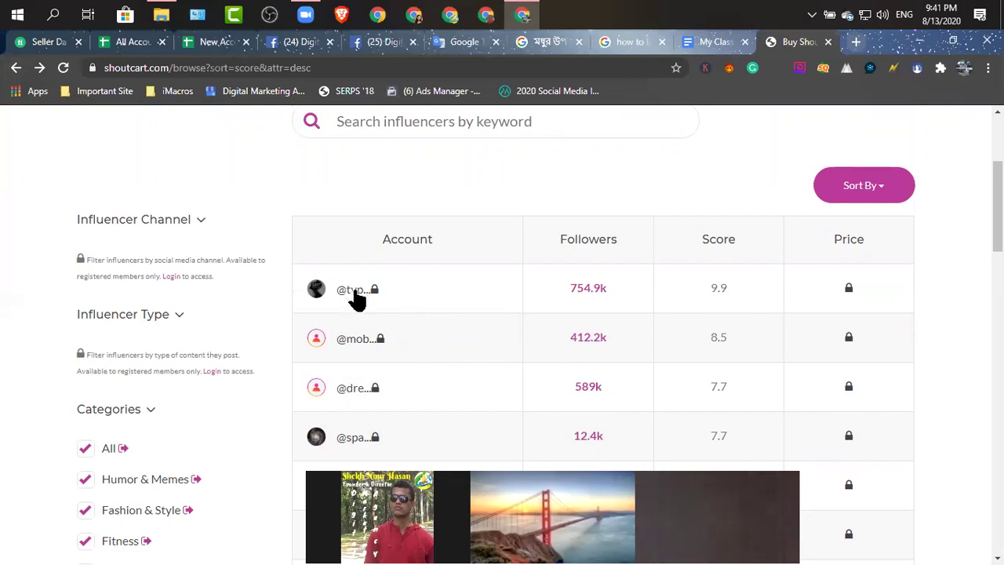
{"action": "scroll", "coordinate": [385, 309], "scroll_direction": "down", "scroll_amount": 2}
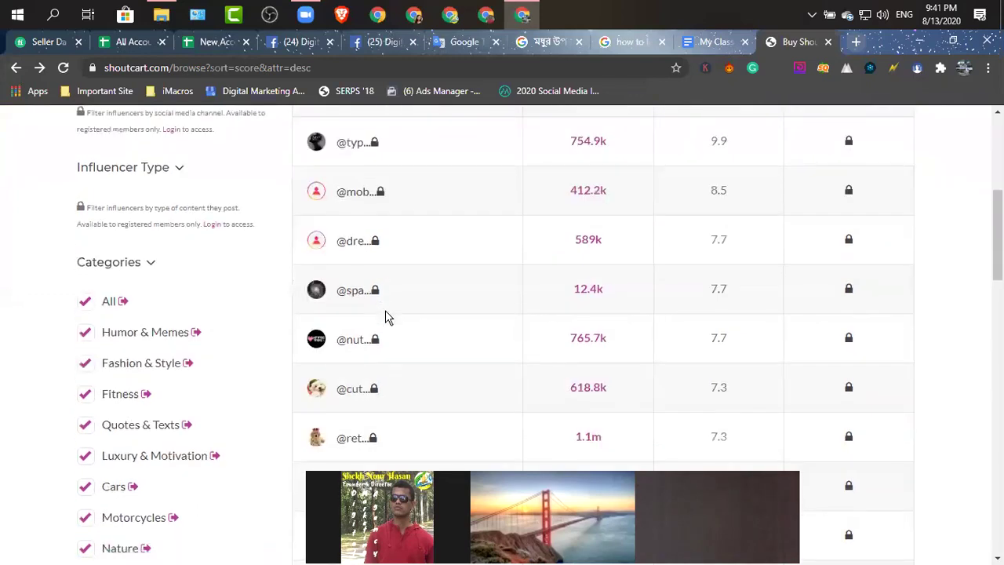
{"action": "left_click", "coordinate": [381, 201]}
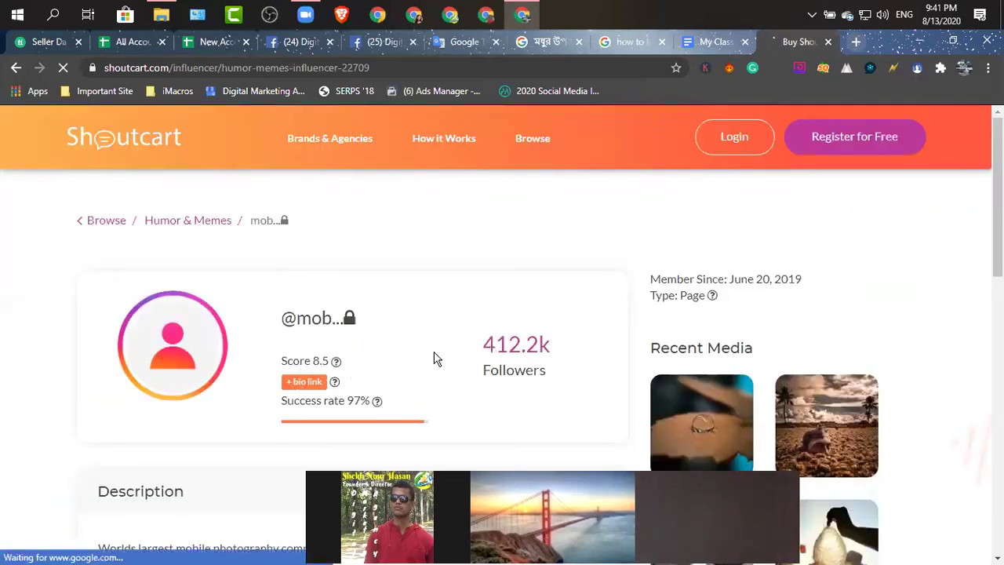
{"action": "scroll", "coordinate": [434, 357], "scroll_direction": "down", "scroll_amount": 4}
{"action": "scroll", "coordinate": [433, 357], "scroll_direction": "up", "scroll_amount": 4}
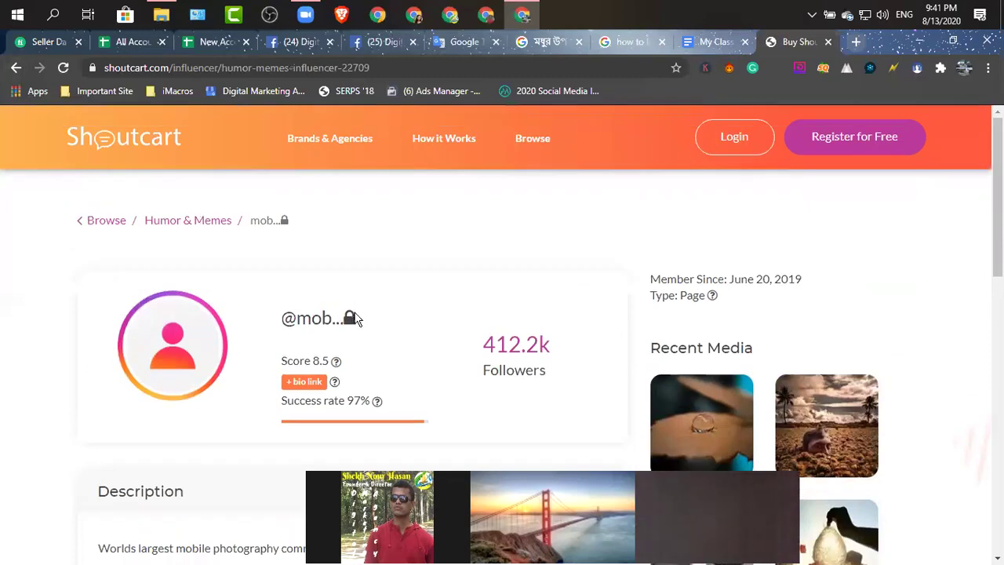
{"action": "left_click", "coordinate": [854, 148]}
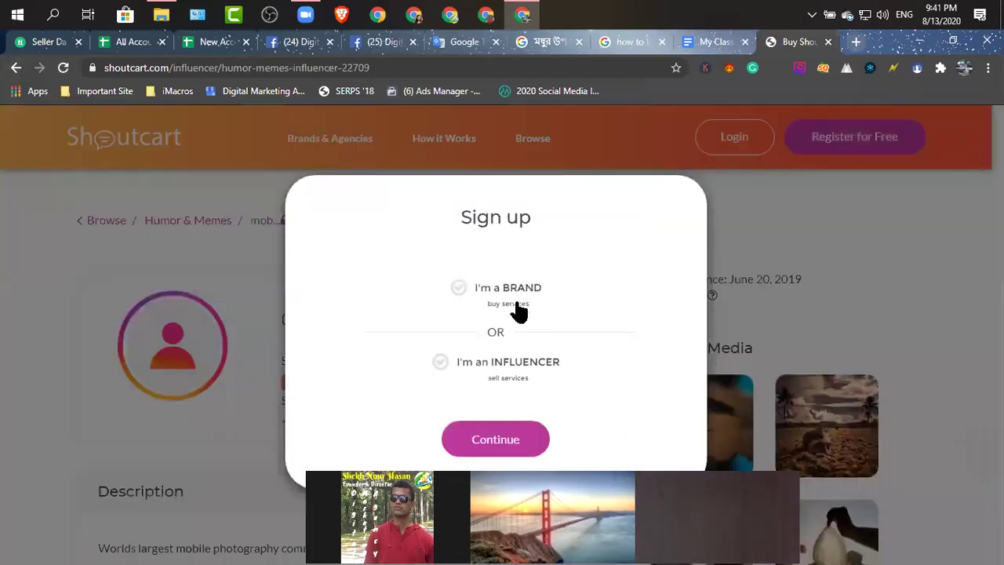
Choose the influencer account type and enter the username and e-mail address.
{"action": "left_click", "coordinate": [522, 375]}
{"action": "left_click", "coordinate": [486, 451]}
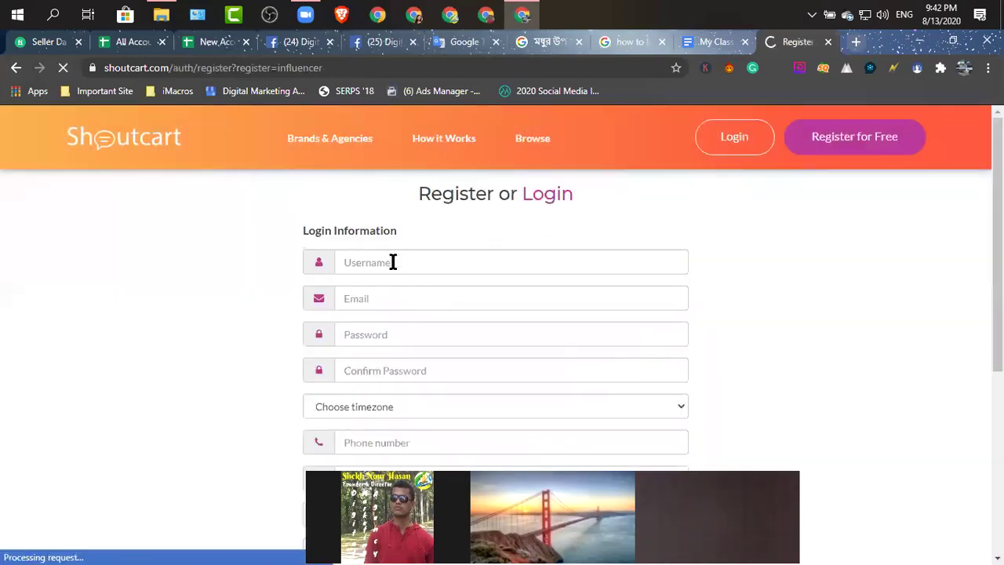
{"action": "left_click", "coordinate": [395, 262]}
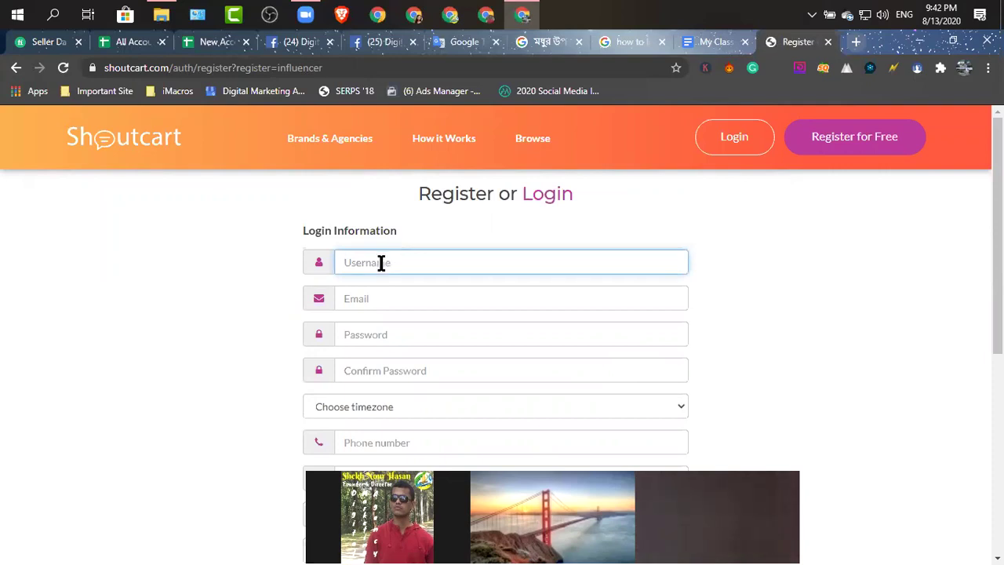
{"action": "type", "text": "daniela"}
{"action": "left_click", "coordinate": [353, 303]}
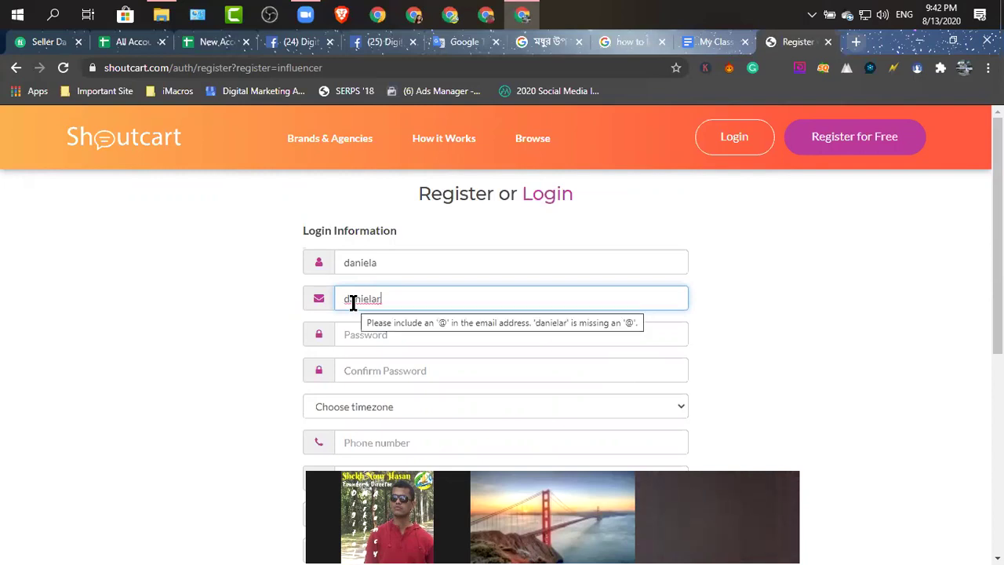
Enter and confirm the password, add the phone number, then return to the influencer profile.
{"action": "left_click", "coordinate": [362, 333]}
{"action": "type", "text": "d"}
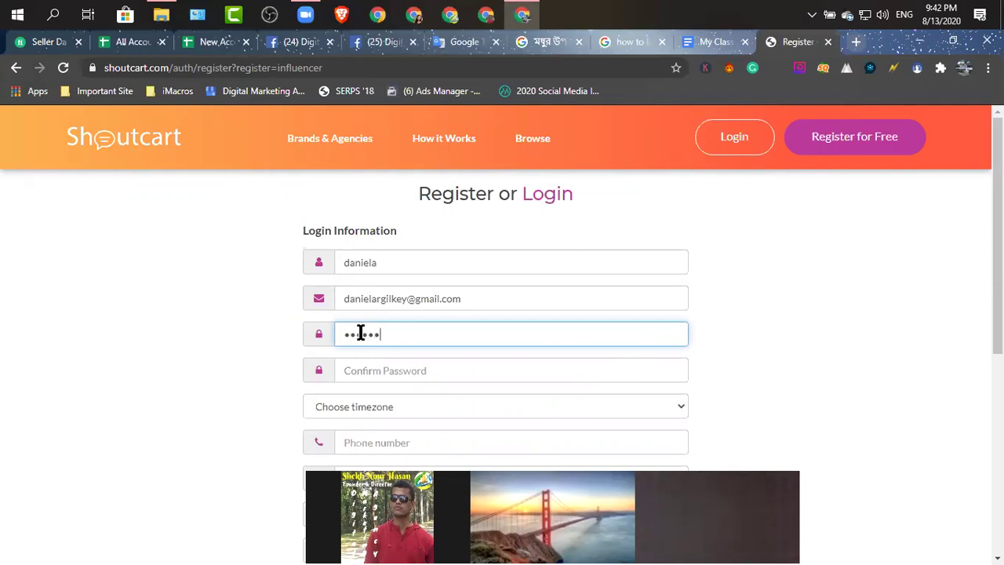
{"action": "type", "text": "***"}
{"action": "left_click", "coordinate": [380, 369]}
{"action": "type", "text": "*"}
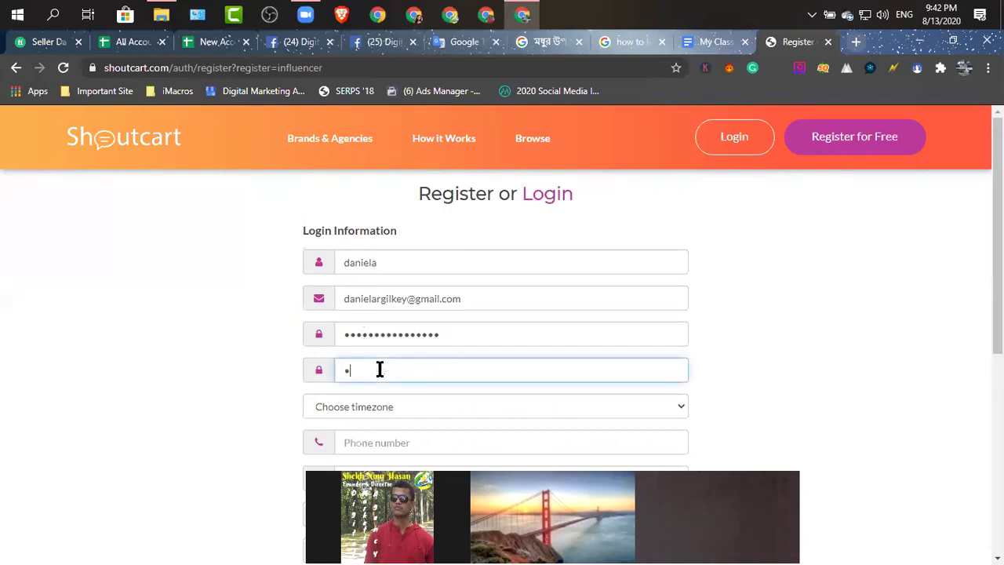
{"action": "type", "text": "**************"}
{"action": "scroll", "coordinate": [424, 361], "scroll_direction": "down", "scroll_amount": 2}
{"action": "scroll", "coordinate": [433, 361], "scroll_direction": "down", "scroll_amount": 1}
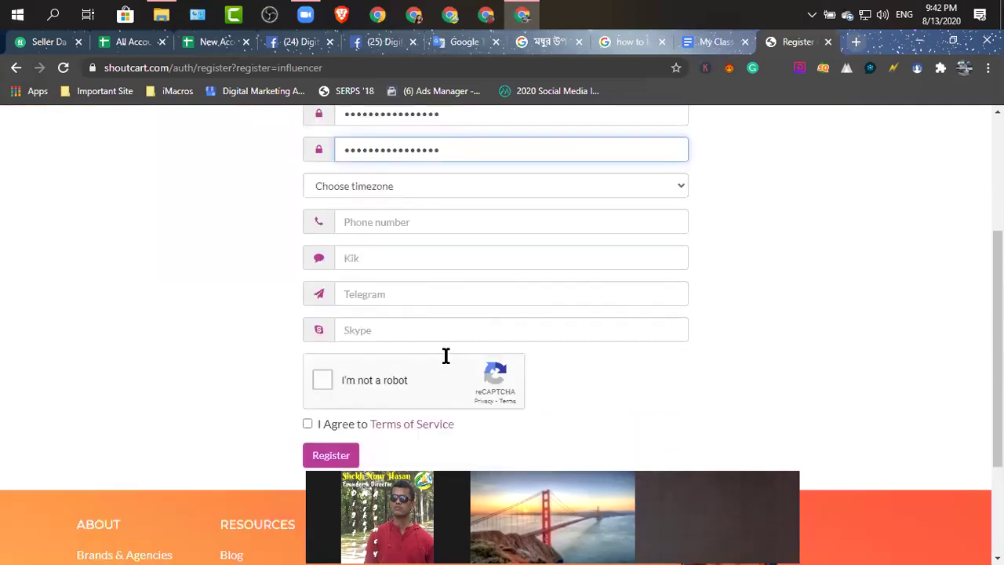
{"action": "left_click", "coordinate": [431, 224]}
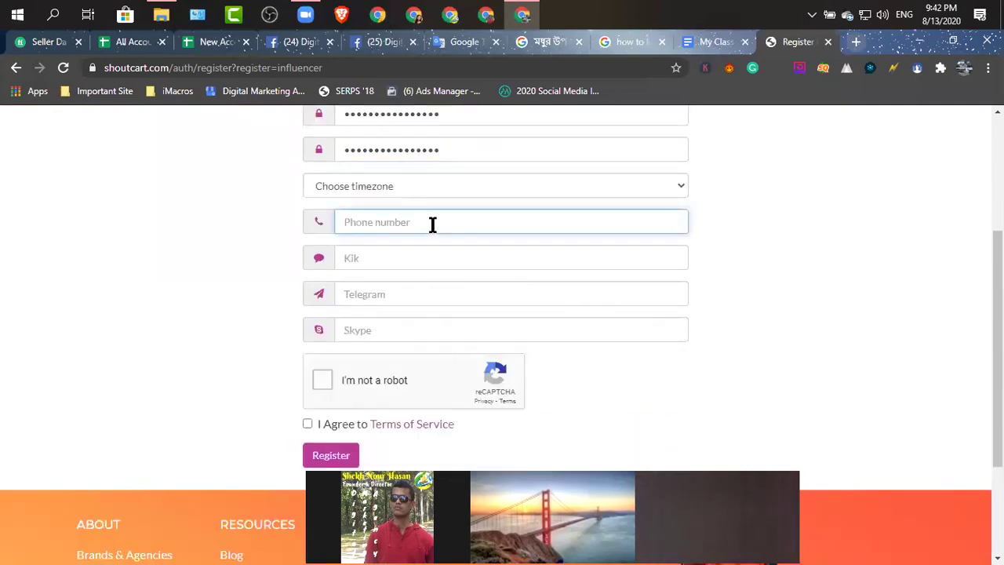
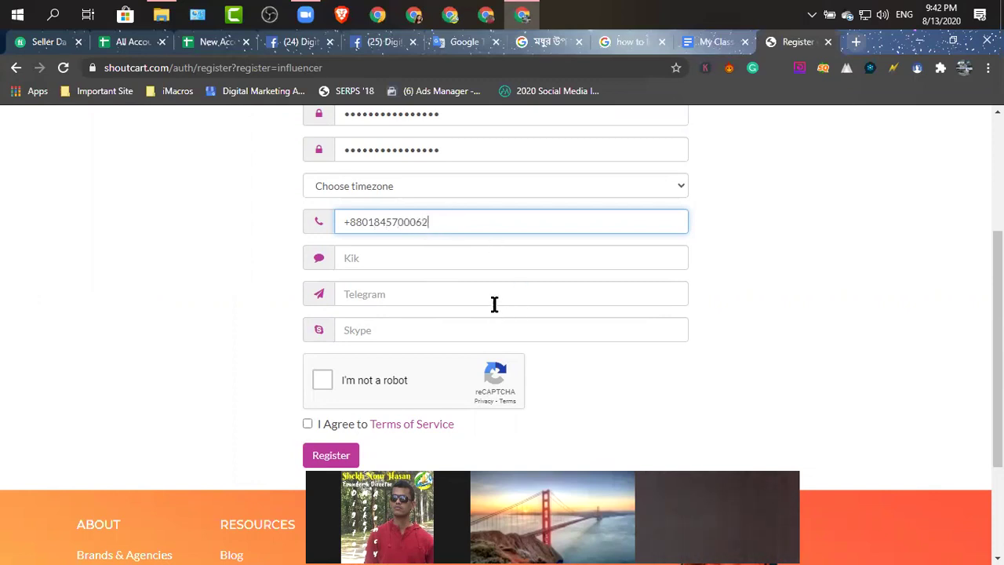
{"action": "scroll", "coordinate": [493, 303], "scroll_direction": "up", "scroll_amount": 3}
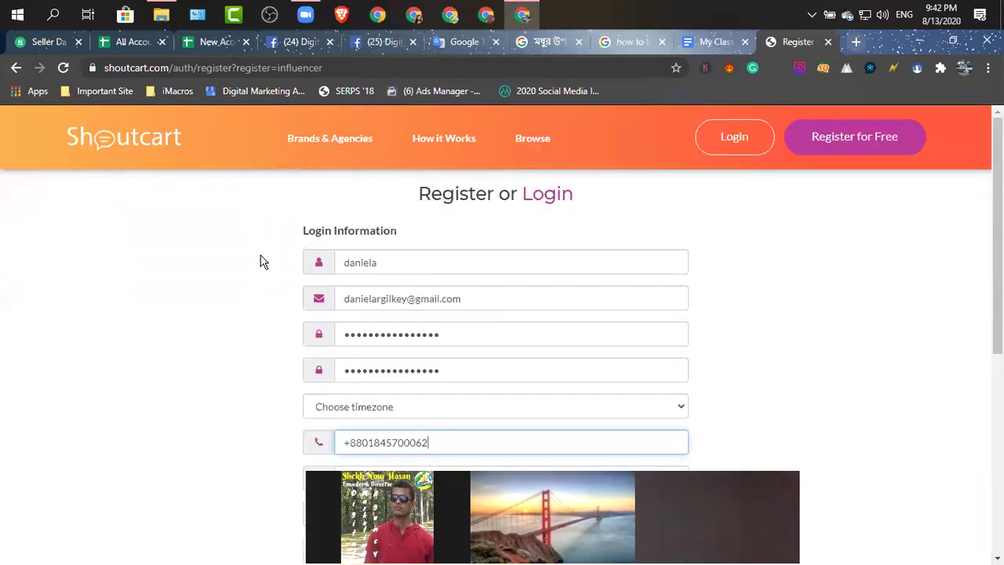
{"action": "left_click", "coordinate": [17, 68]}
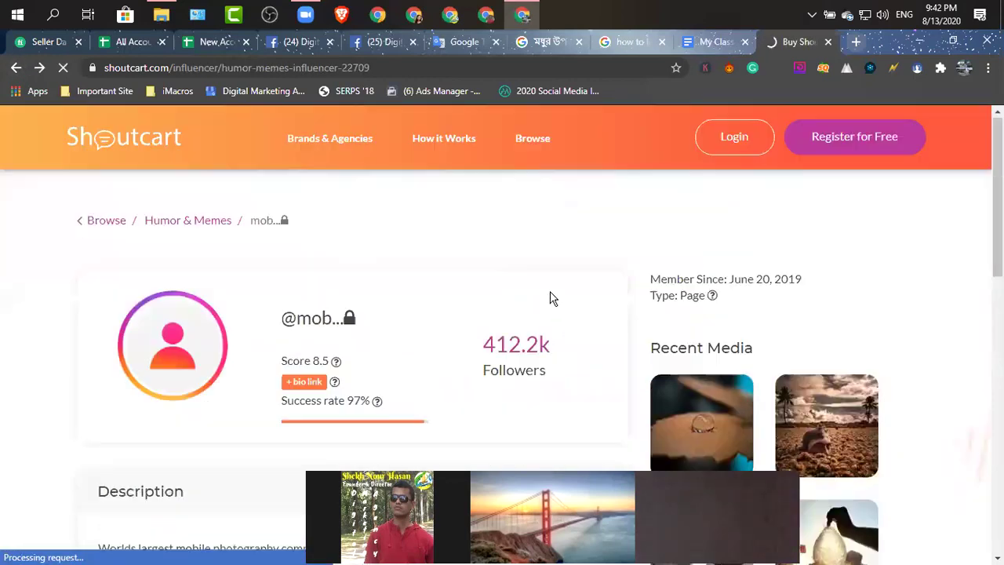
Switch the sign-up to a brand account and enter the username.
{"action": "left_click", "coordinate": [861, 143]}
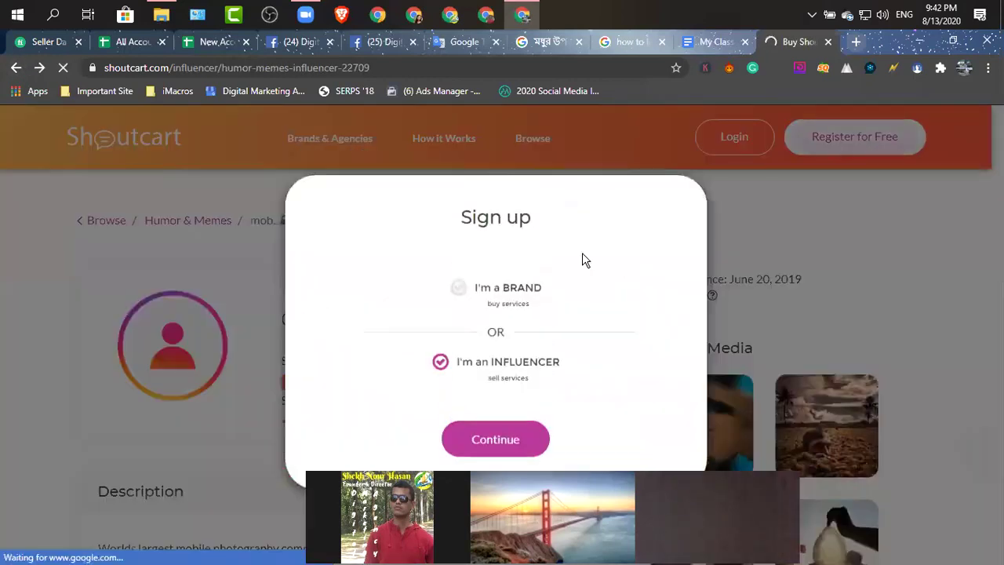
{"action": "left_click", "coordinate": [506, 290]}
{"action": "left_click", "coordinate": [498, 437]}
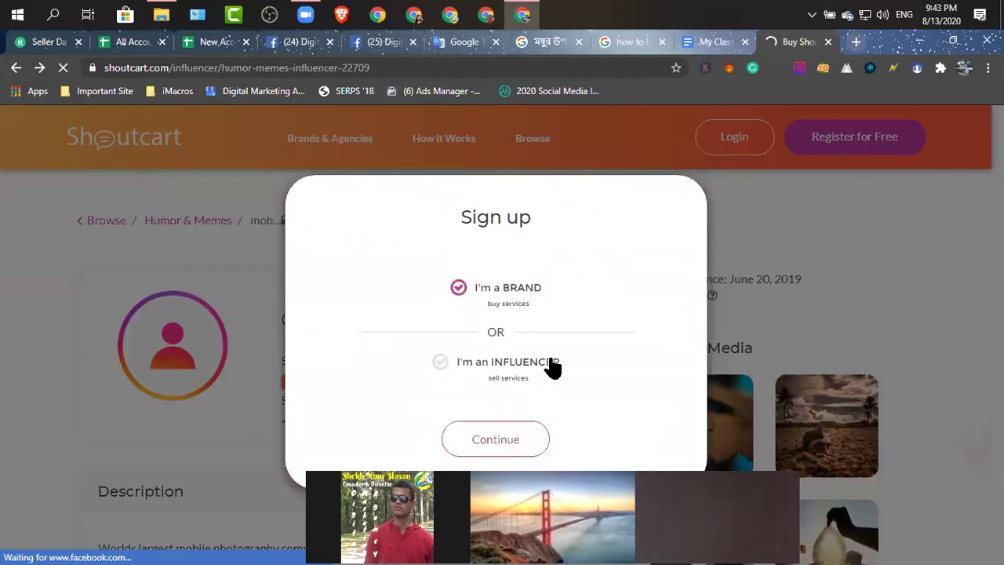
{"action": "scroll", "coordinate": [495, 302], "scroll_direction": "down", "scroll_amount": 5}
{"action": "scroll", "coordinate": [492, 311], "scroll_direction": "up", "scroll_amount": 2}
{"action": "scroll", "coordinate": [470, 318], "scroll_direction": "up", "scroll_amount": 4}
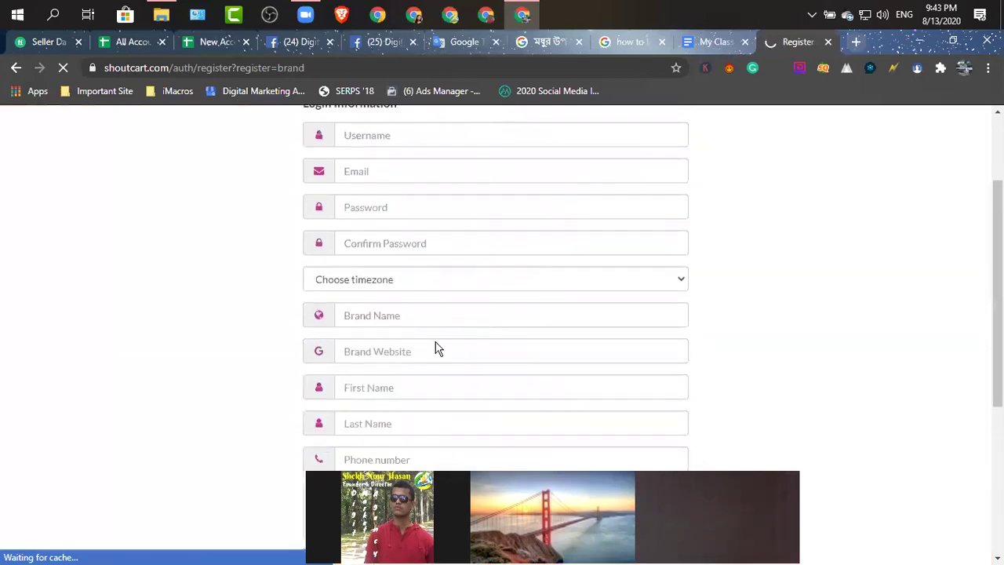
{"action": "left_click", "coordinate": [381, 264]}
{"action": "type", "text": "danieal1"}
Fill in the e-mail address, the password and a matching password confirmation.
{"action": "left_click", "coordinate": [376, 299]}
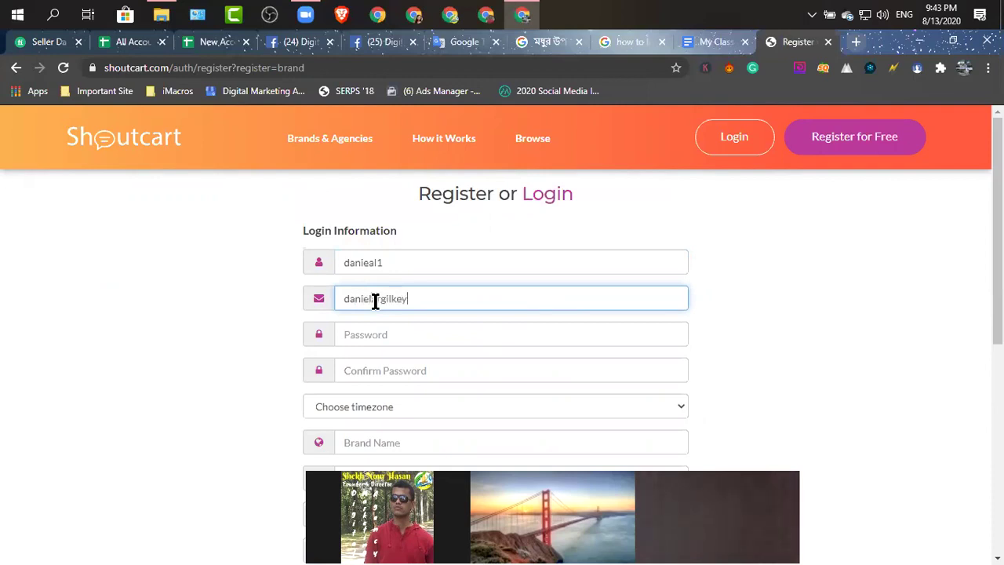
{"action": "left_click", "coordinate": [364, 334]}
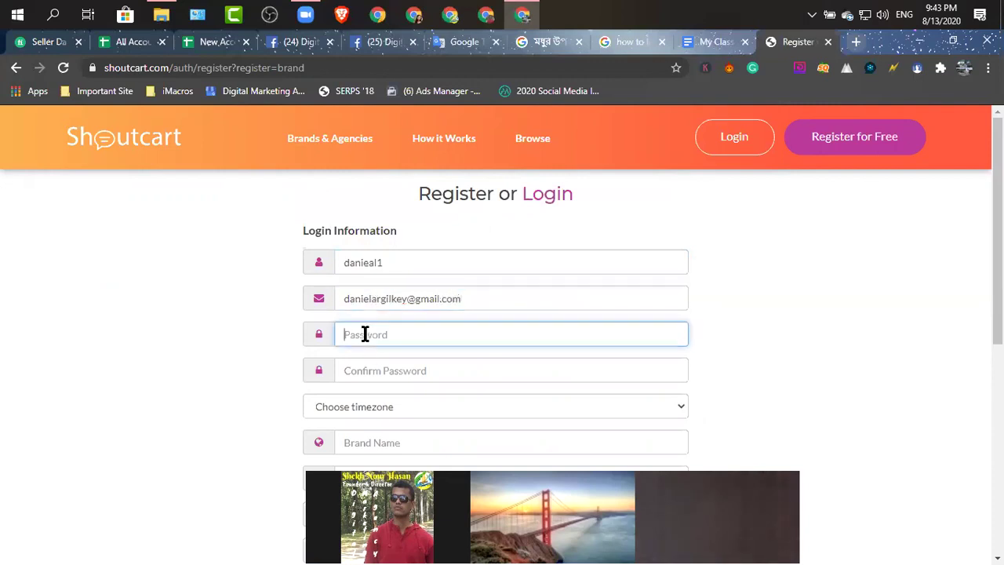
{"action": "type", "text": "12123"}
{"action": "left_click", "coordinate": [374, 375]}
{"action": "type", "text": "1"}
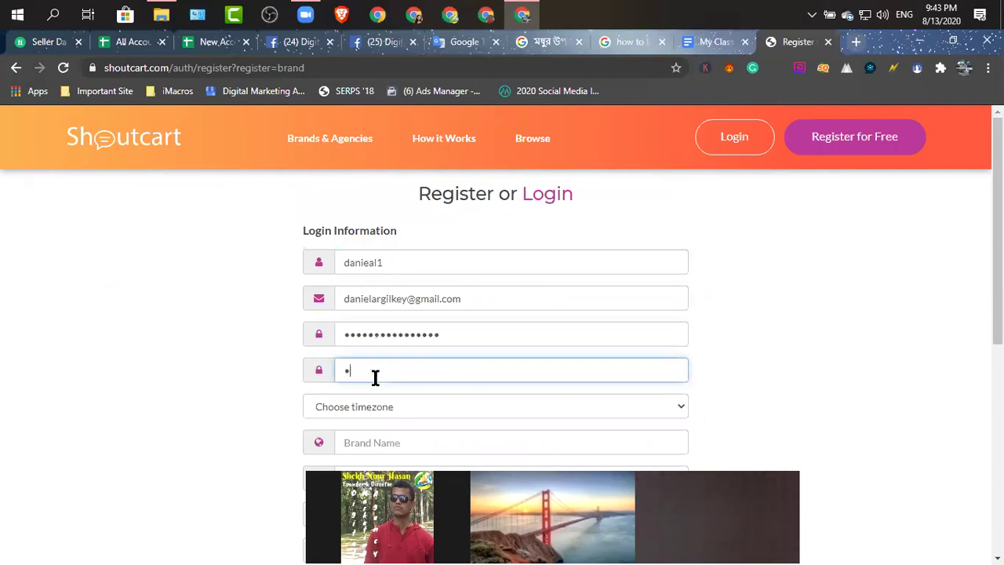
{"action": "type", "text": "123123"}
{"action": "scroll", "coordinate": [388, 345], "scroll_direction": "down", "scroll_amount": 1}
Enter the brand name, brand website and the contact's first and last name.
{"action": "left_click", "coordinate": [396, 366]}
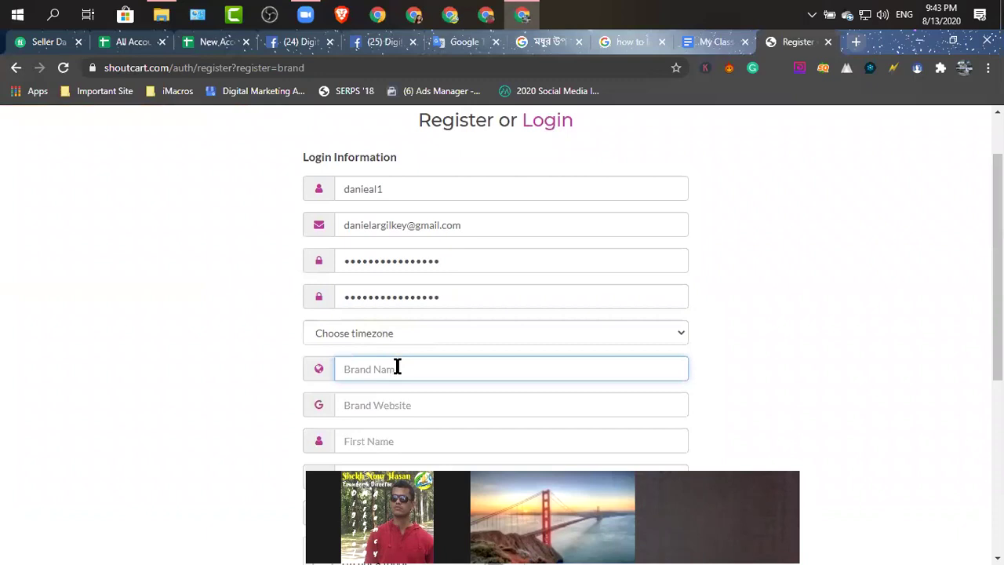
{"action": "type", "text": "Daniela"}
{"action": "scroll", "coordinate": [439, 392], "scroll_direction": "down", "scroll_amount": 3}
{"action": "left_click", "coordinate": [398, 189]}
{"action": "type", "text": "www"}
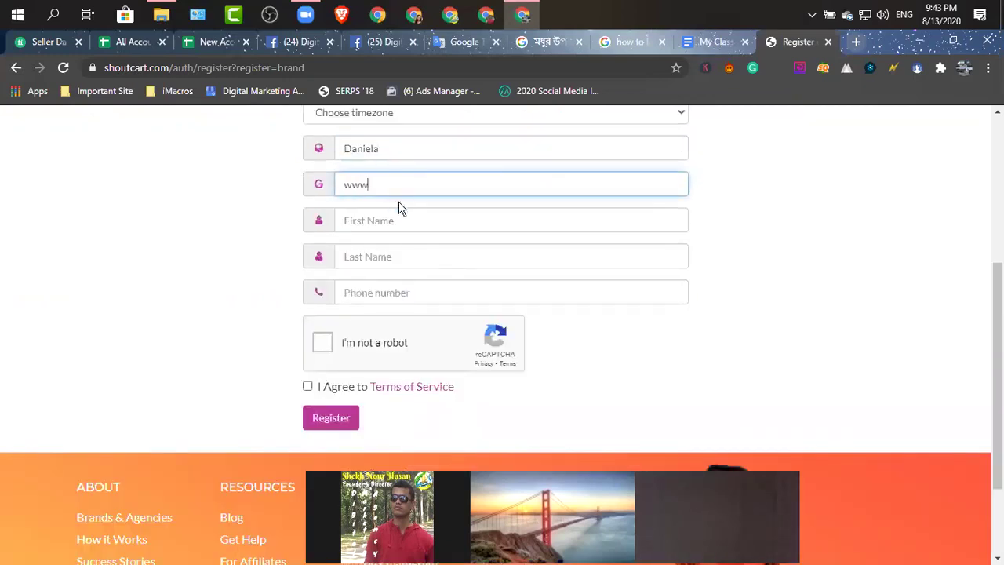
{"action": "type", "text": ".daniela.com"}
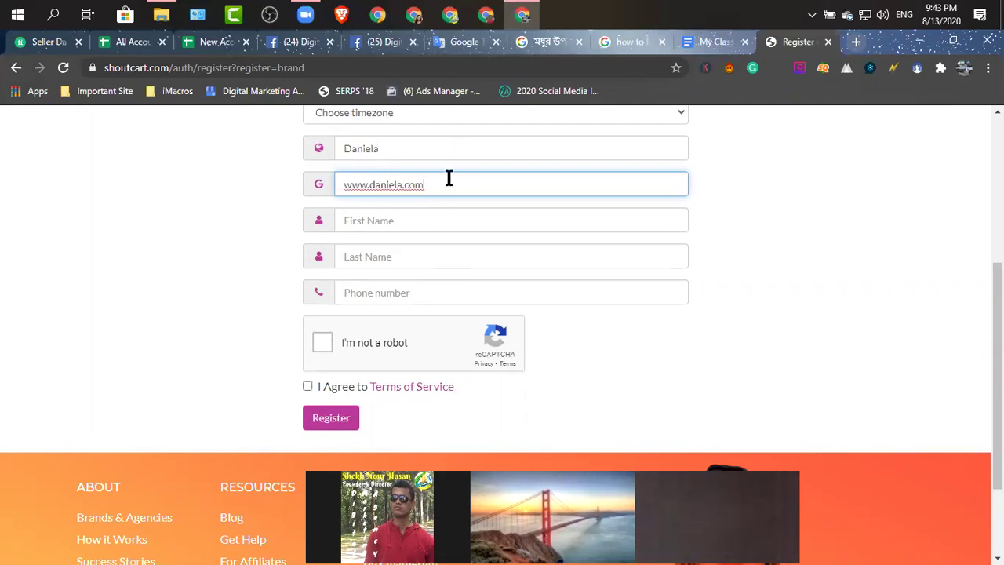
{"action": "left_click", "coordinate": [379, 220]}
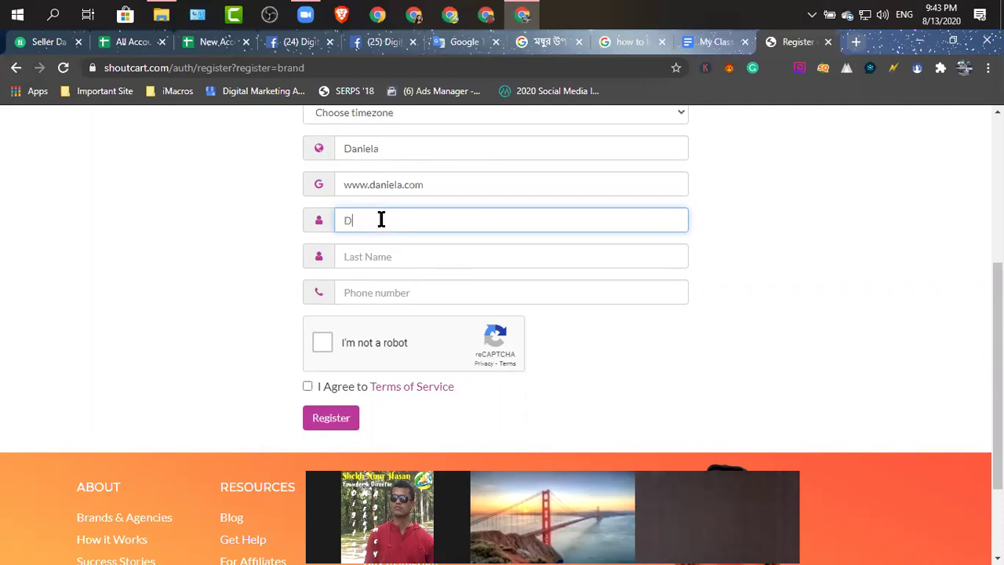
{"action": "left_click", "coordinate": [406, 255]}
Add the contact phone number, pass the captcha, accept the Terms of Service and click Register.
{"action": "left_click", "coordinate": [406, 293]}
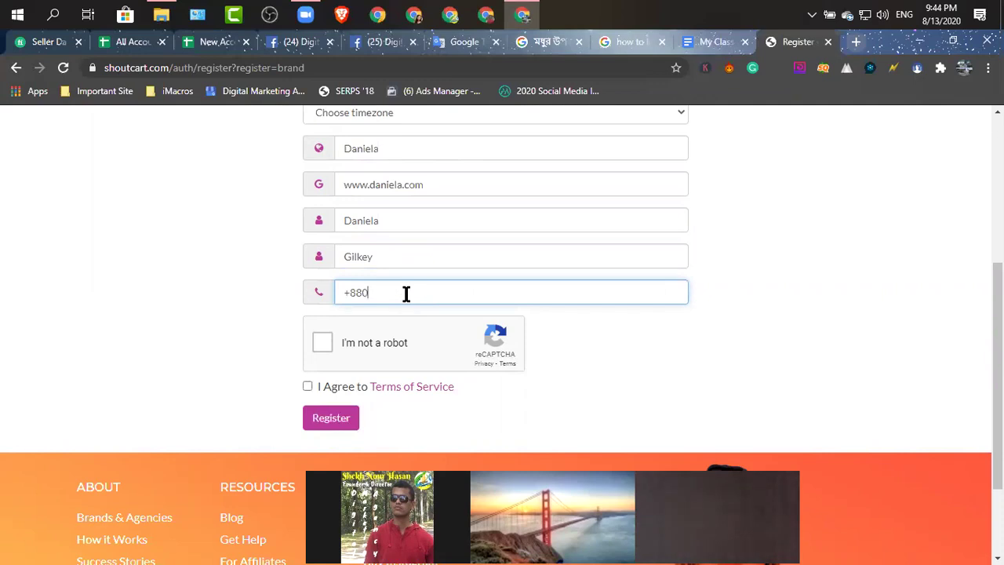
{"action": "left_click", "coordinate": [322, 343]}
{"action": "left_click", "coordinate": [307, 387]}
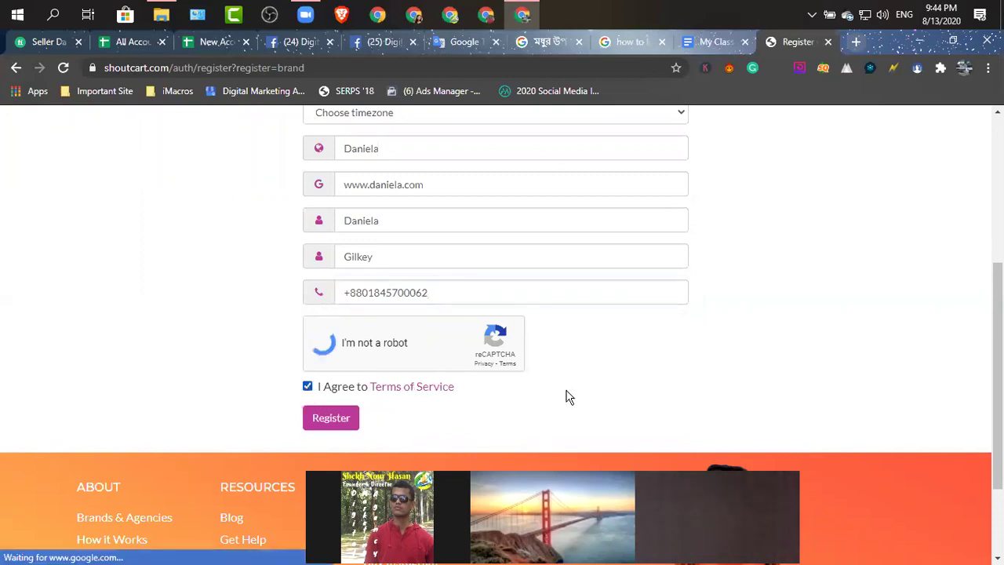
{"action": "scroll", "coordinate": [509, 333], "scroll_direction": "up", "scroll_amount": 4}
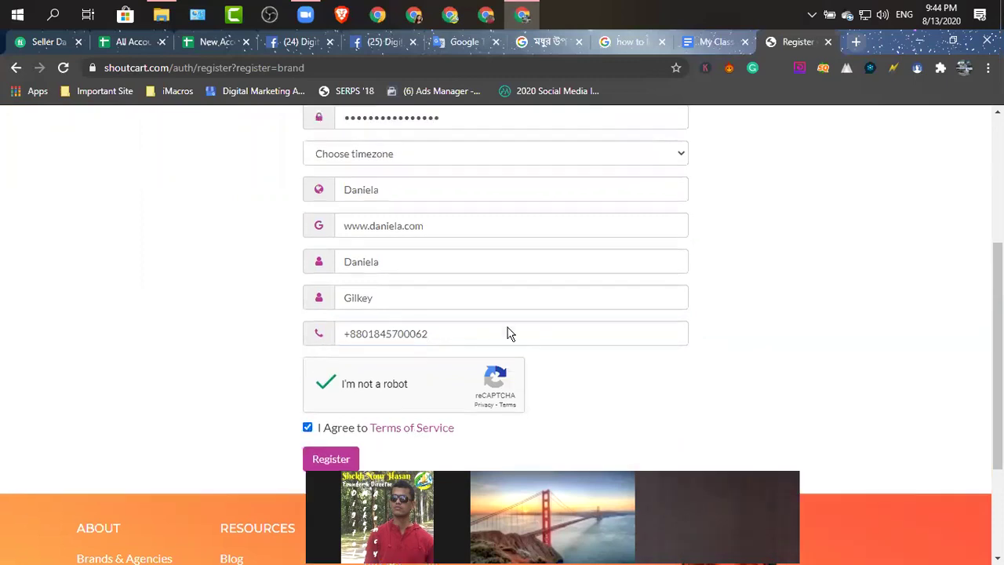
{"action": "scroll", "coordinate": [506, 324], "scroll_direction": "down", "scroll_amount": 5}
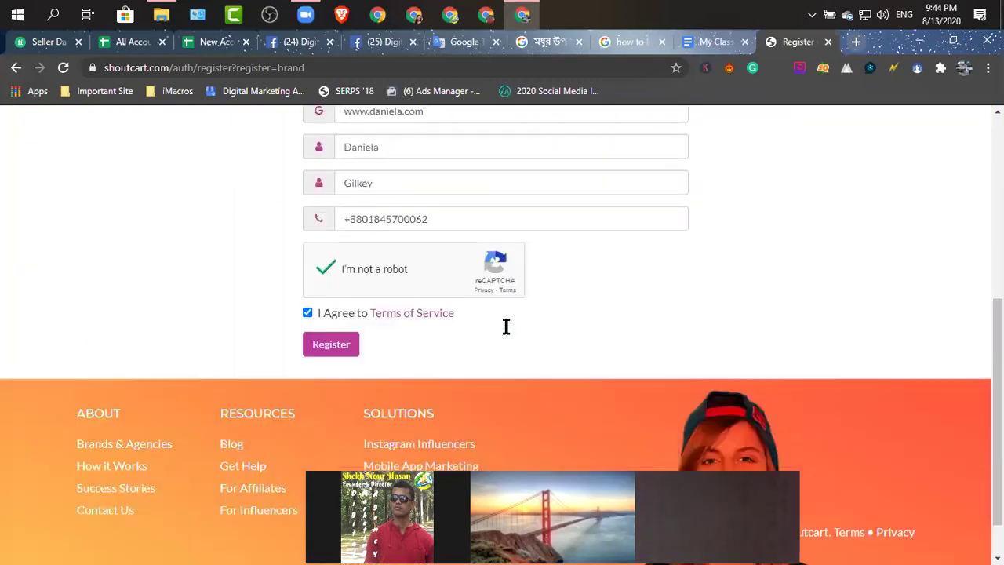
{"action": "left_click", "coordinate": [337, 294]}
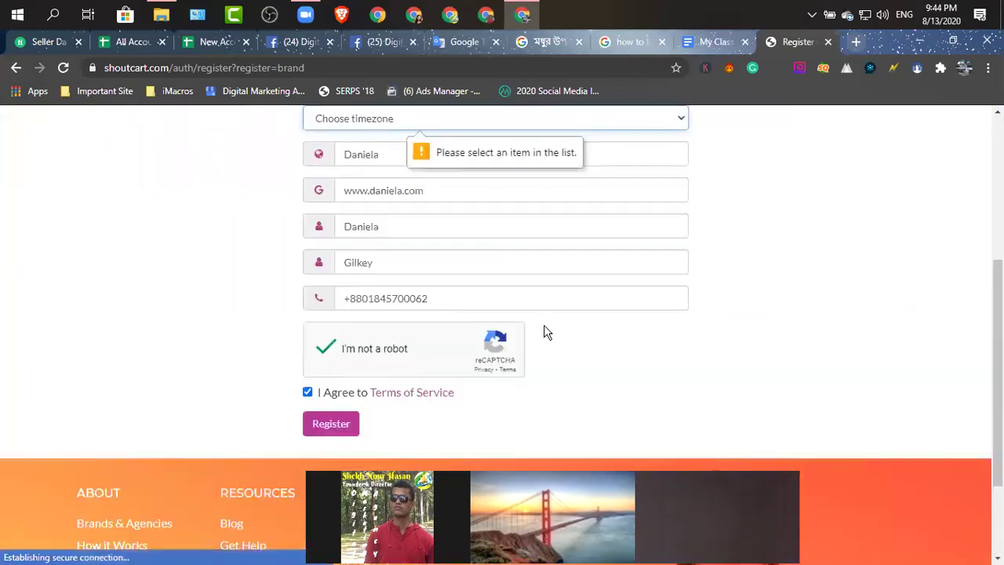
Pick (+06:00 UTC) Dhaka from the timezone dropdown, completing the required fields.
{"action": "scroll", "coordinate": [518, 329], "scroll_direction": "up", "scroll_amount": 2}
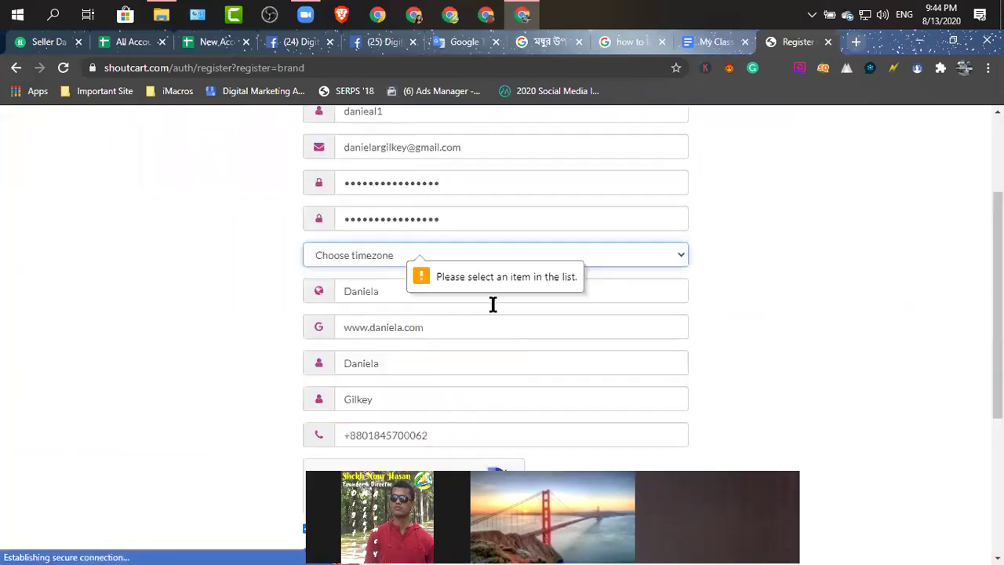
{"action": "left_click", "coordinate": [447, 270]}
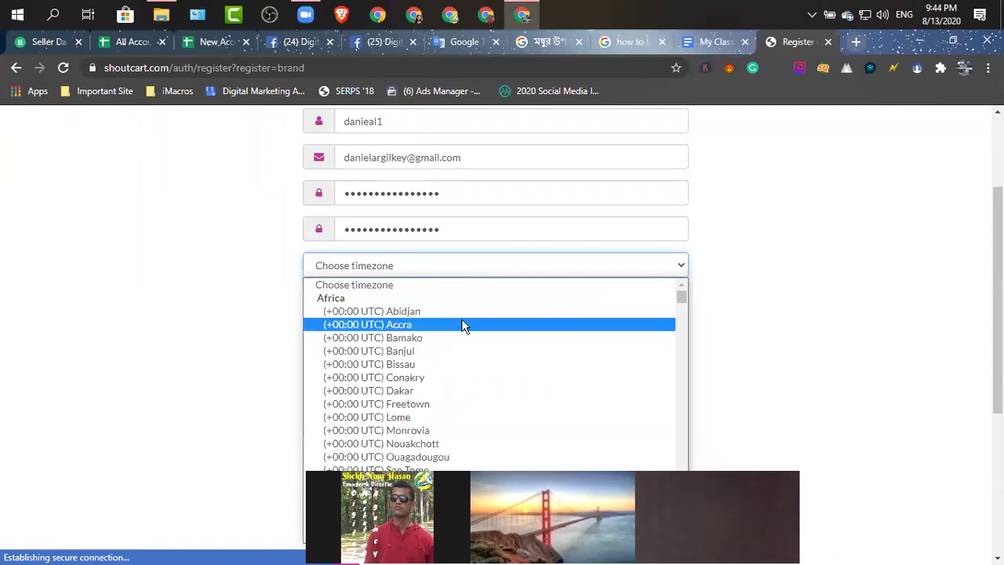
{"action": "scroll", "coordinate": [465, 321], "scroll_direction": "down", "scroll_amount": 3}
{"action": "scroll", "coordinate": [464, 321], "scroll_direction": "down", "scroll_amount": 15}
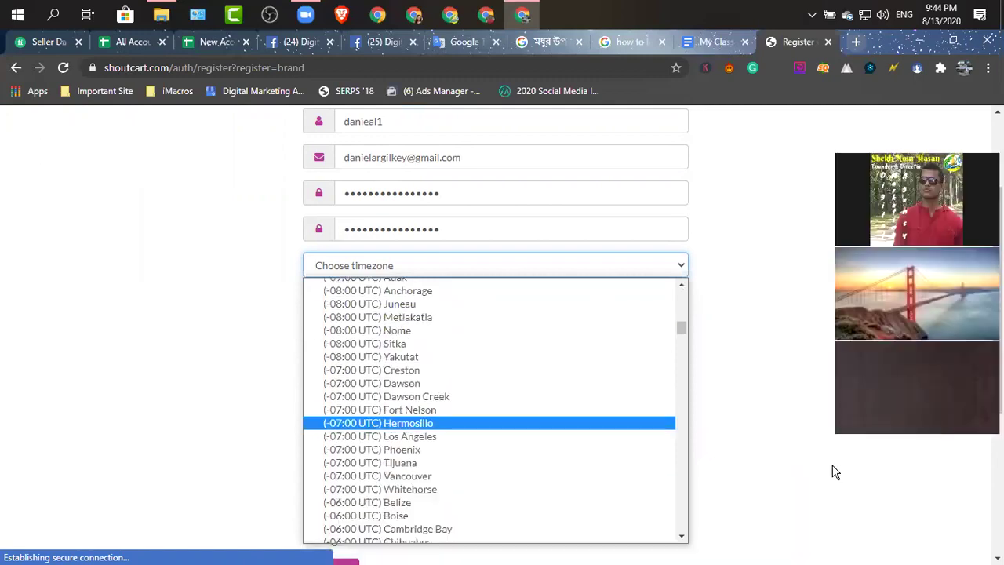
{"action": "scroll", "coordinate": [439, 364], "scroll_direction": "down", "scroll_amount": 3}
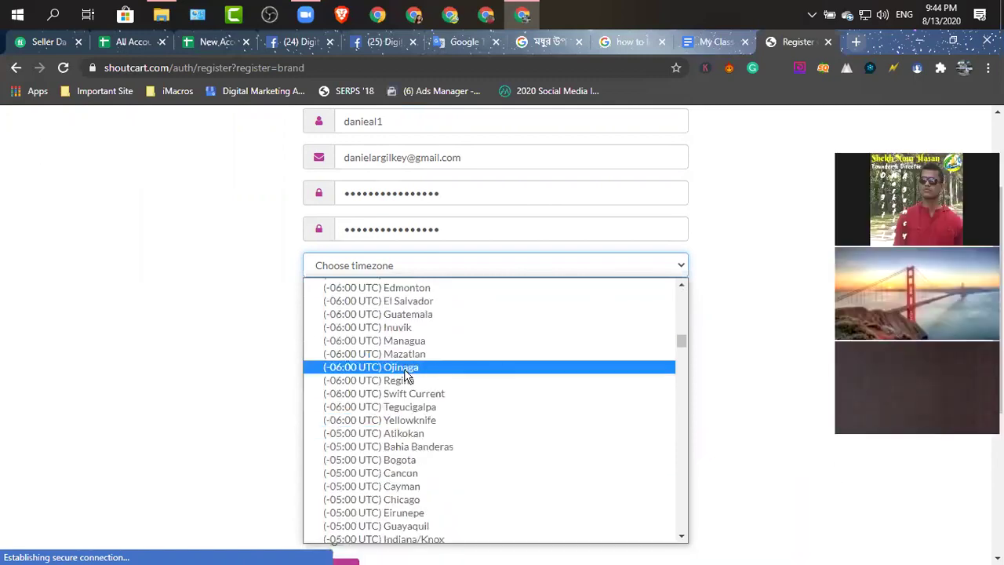
{"action": "scroll", "coordinate": [404, 368], "scroll_direction": "up", "scroll_amount": 3}
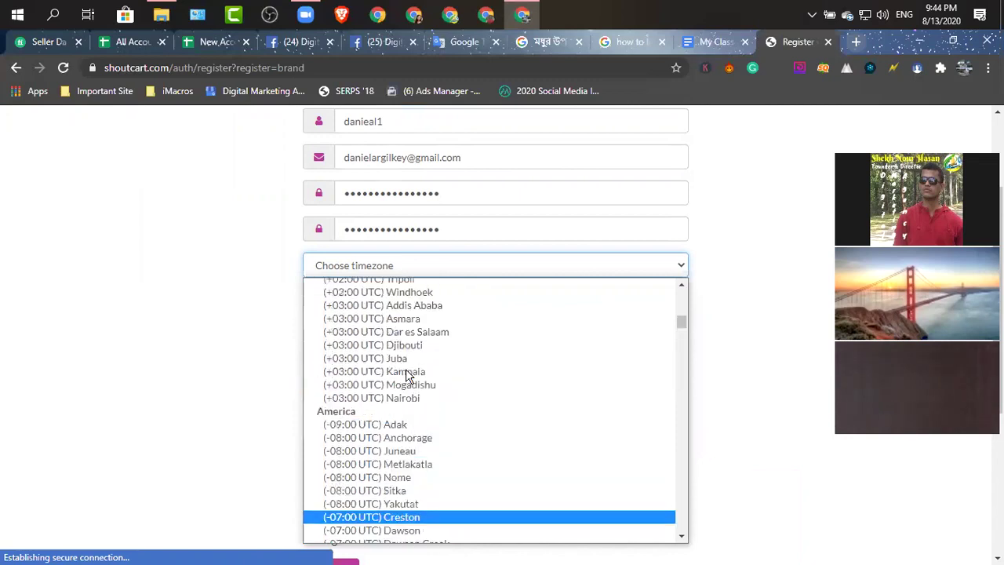
{"action": "scroll", "coordinate": [409, 368], "scroll_direction": "up", "scroll_amount": 6}
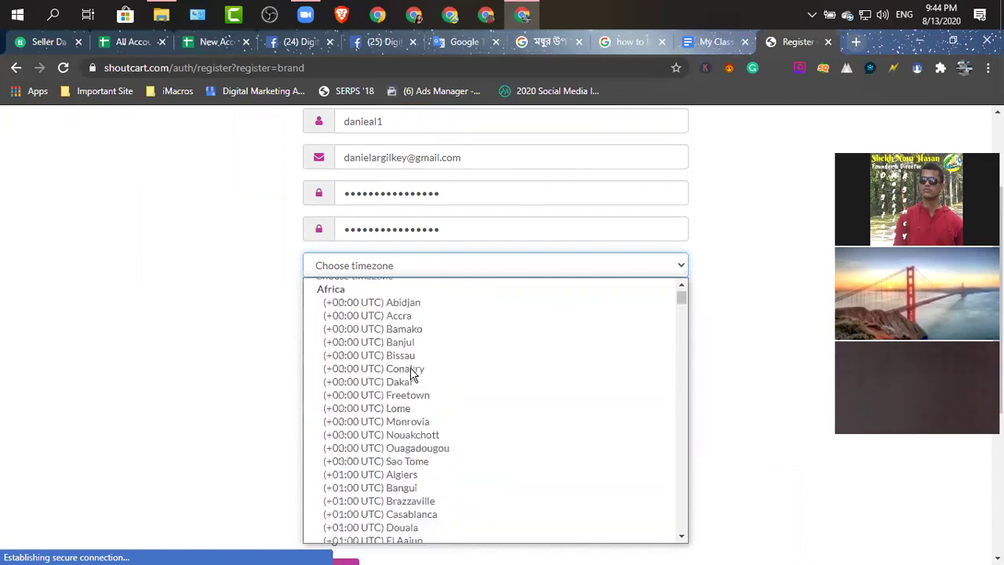
{"action": "scroll", "coordinate": [412, 377], "scroll_direction": "down", "scroll_amount": 20}
{"action": "scroll", "coordinate": [412, 381], "scroll_direction": "down", "scroll_amount": 20}
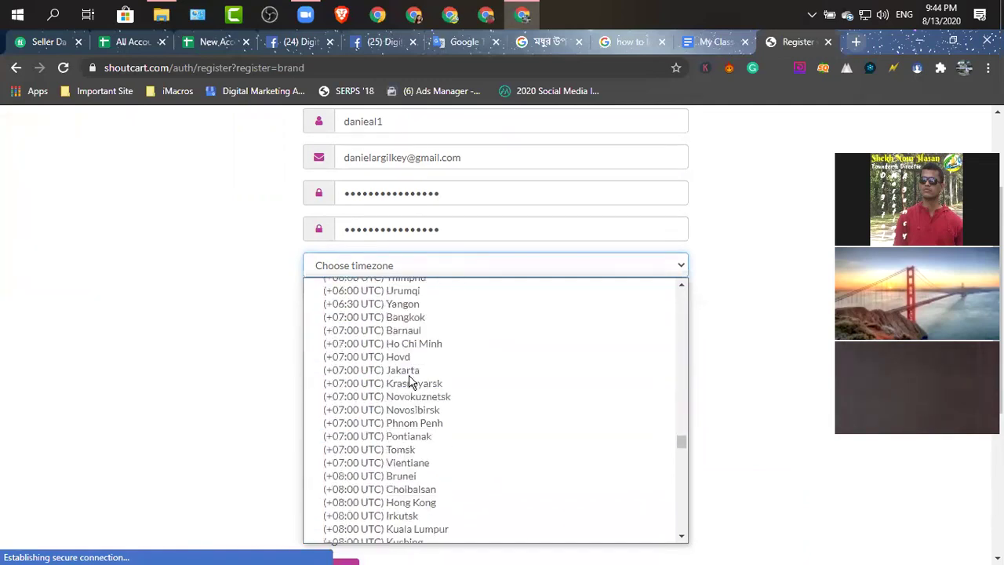
{"action": "scroll", "coordinate": [408, 380], "scroll_direction": "up", "scroll_amount": 3}
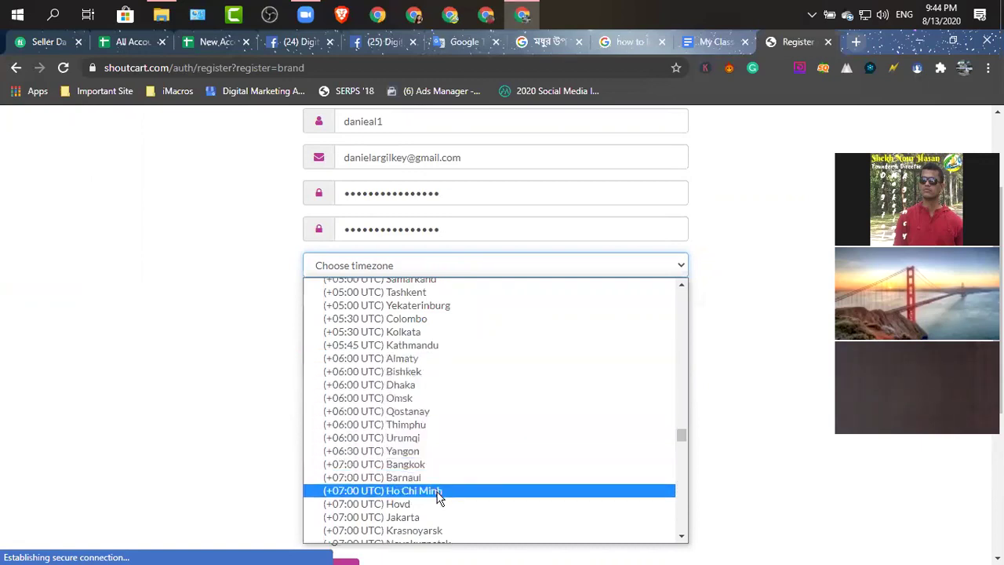
{"action": "left_click", "coordinate": [424, 384]}
{"action": "scroll", "coordinate": [552, 390], "scroll_direction": "down", "scroll_amount": 2}
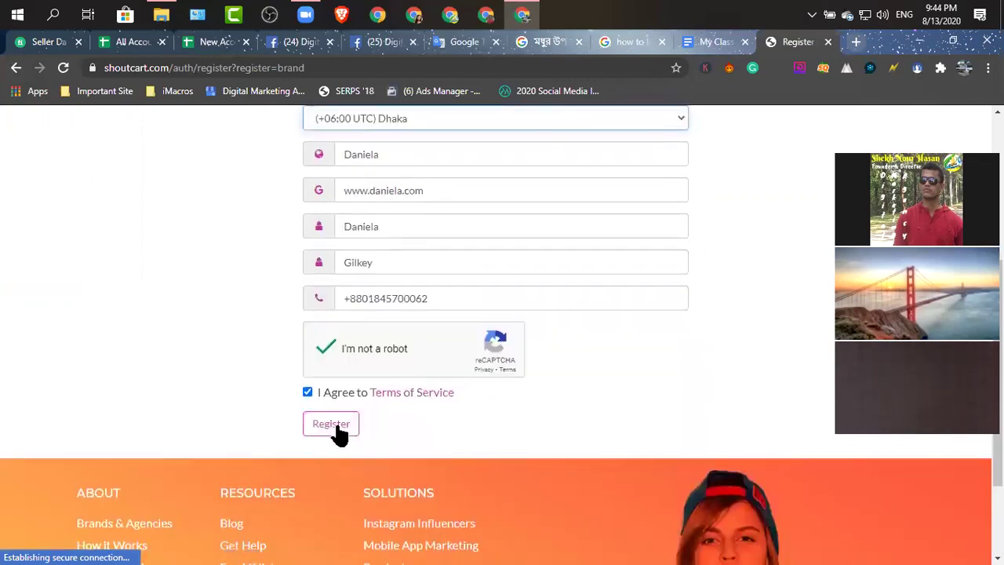